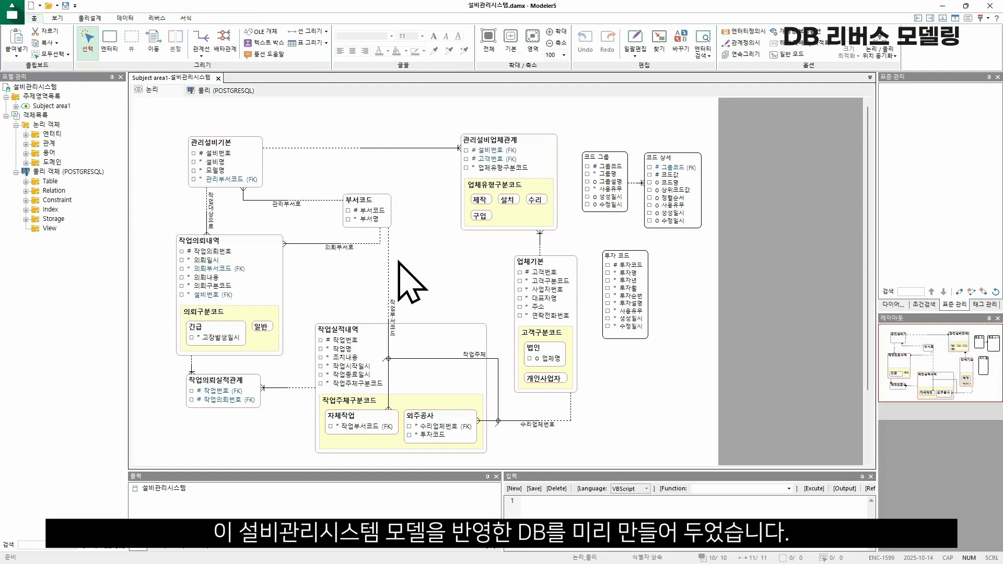
Look over the physical POSTGRESQL diagram of the 설비관리시스템 model, and return to its logical diagram
click(233, 91)
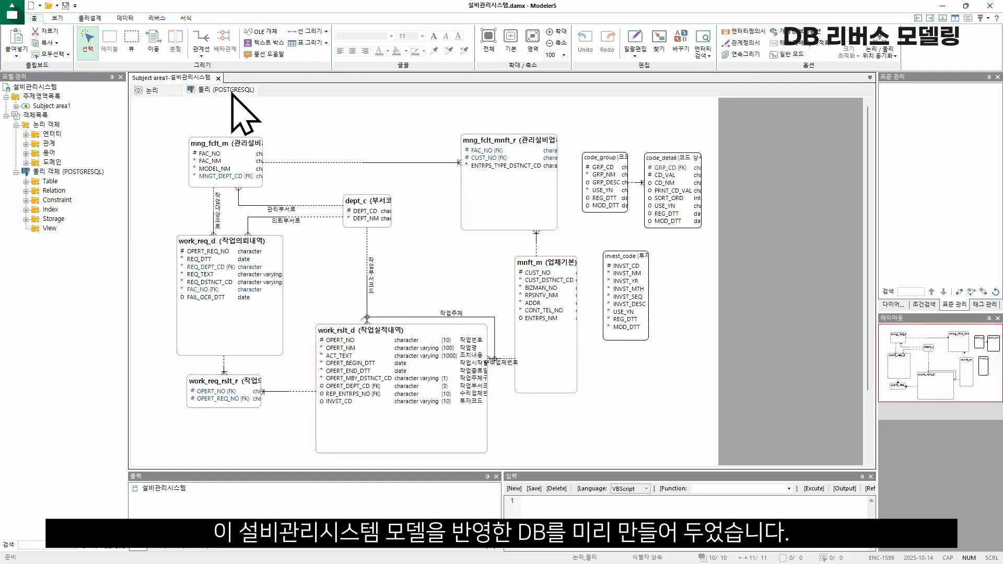
click(151, 91)
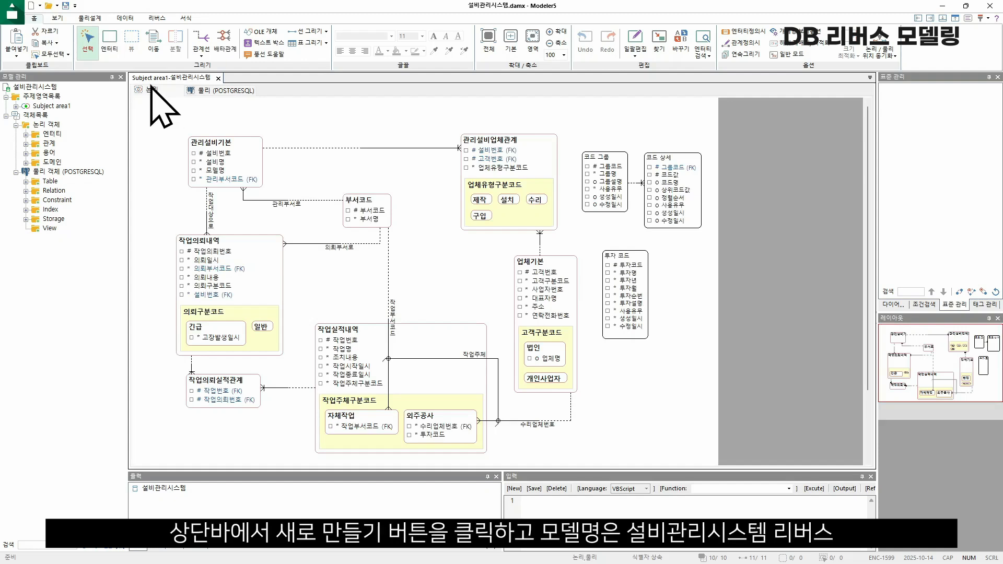
Create a new logical and physical model named 설비관리시스템-리버스 with POSTGRESQL as the physical model type
click(30, 6)
click(467, 270)
key(ctrl+a)
text(서설비관리시스템-리버스)
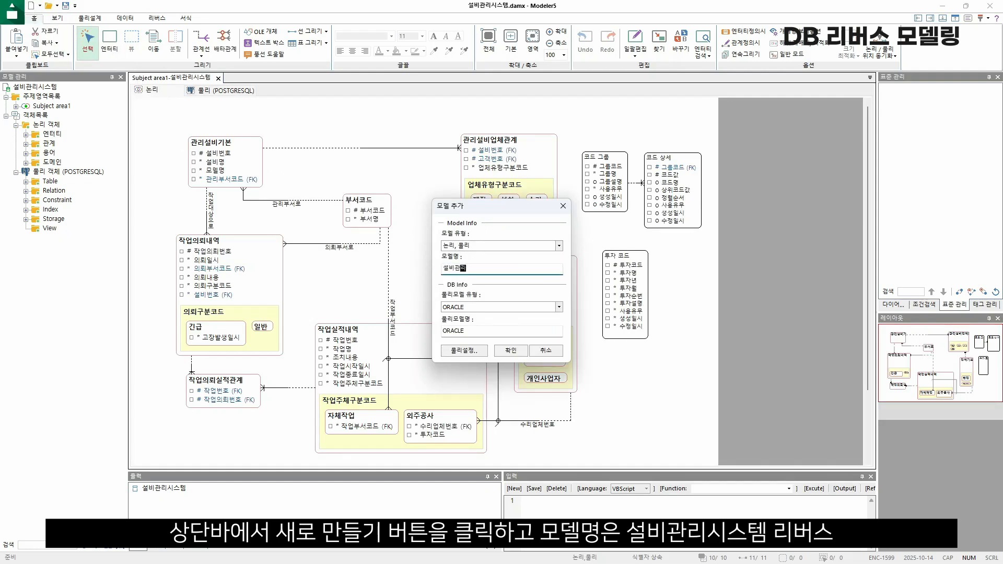
click(559, 307)
click(506, 386)
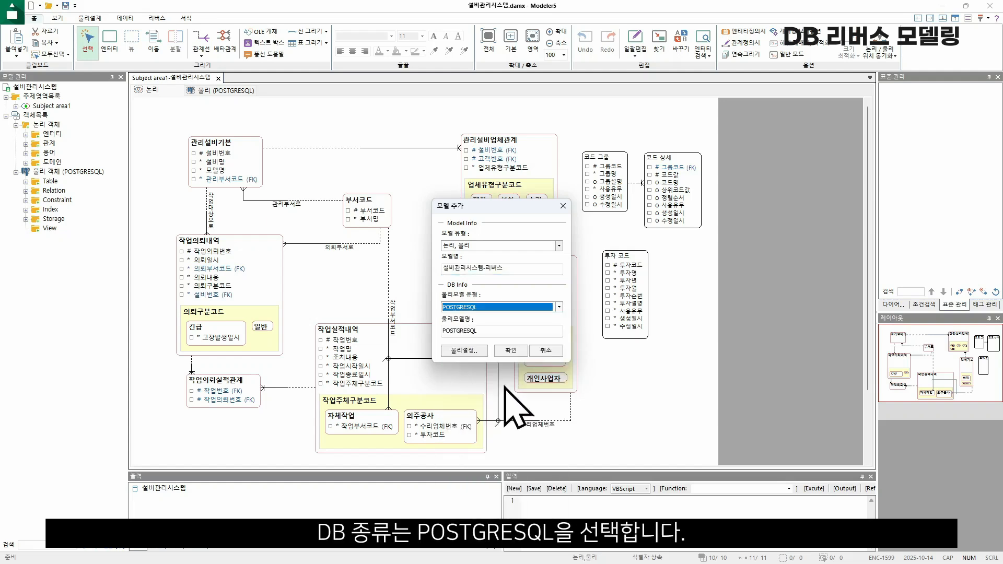
click(511, 350)
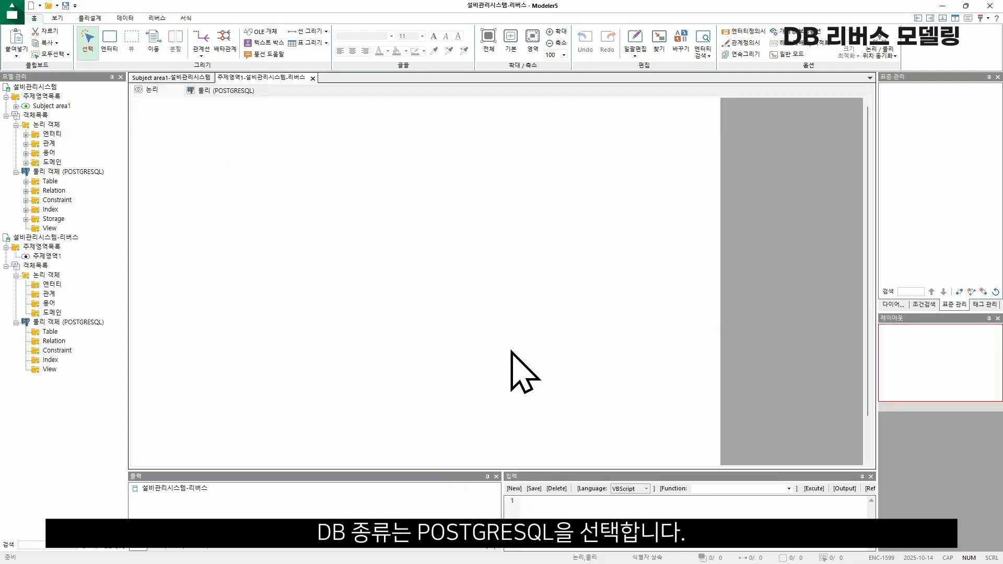
Start a DB reverse and connect to the PostgreSQL30 database with the saved qa connection
click(128, 19)
click(157, 18)
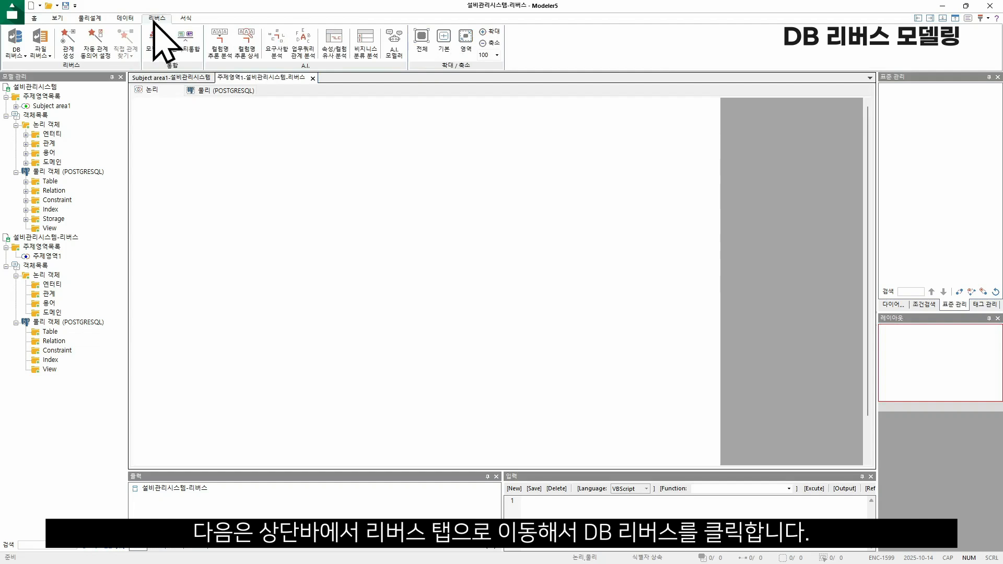
click(12, 44)
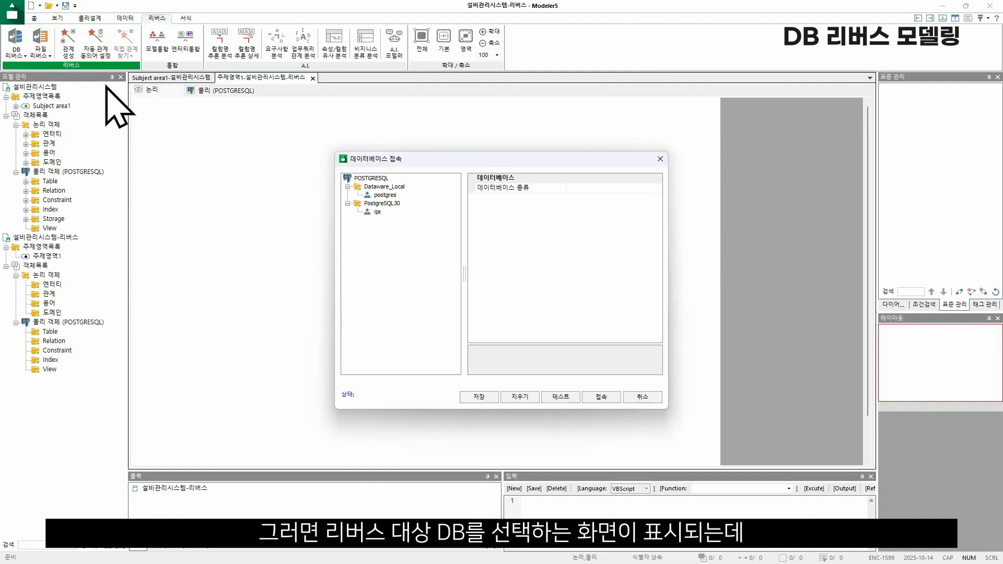
click(378, 213)
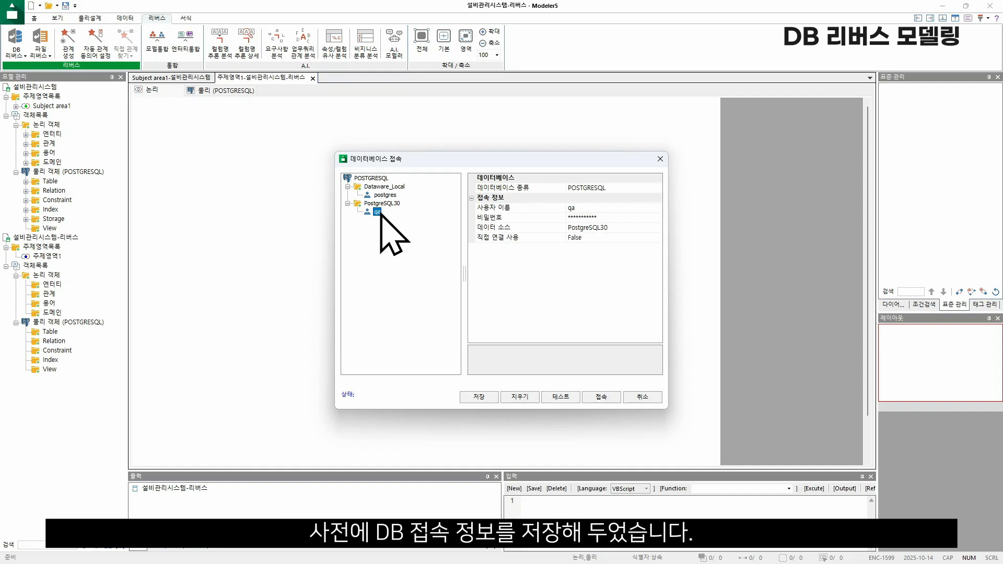
click(601, 398)
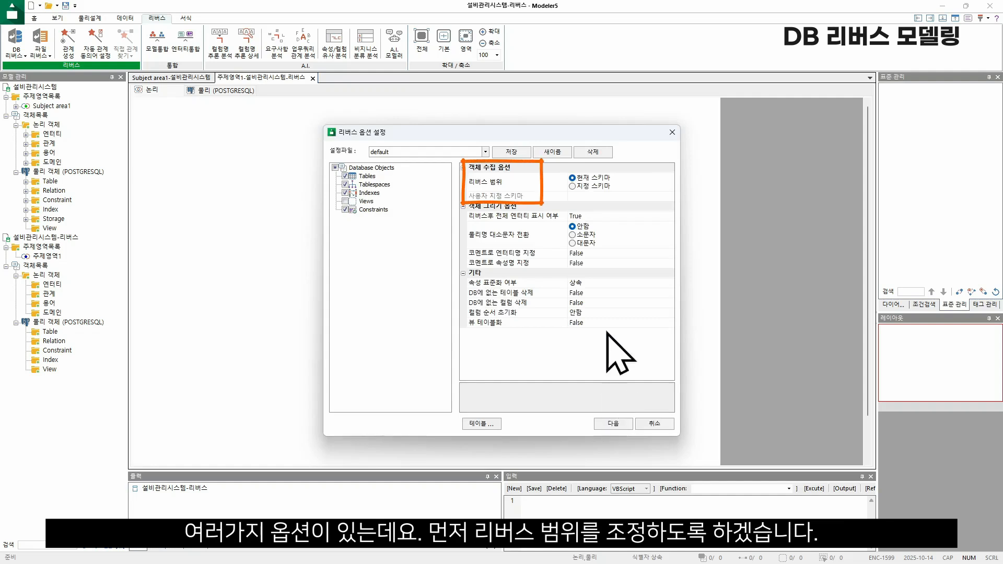
Set the reverse scope to 지정 스키마 with schema dm_meat_dev, and keep all its tables as reverse targets
click(607, 187)
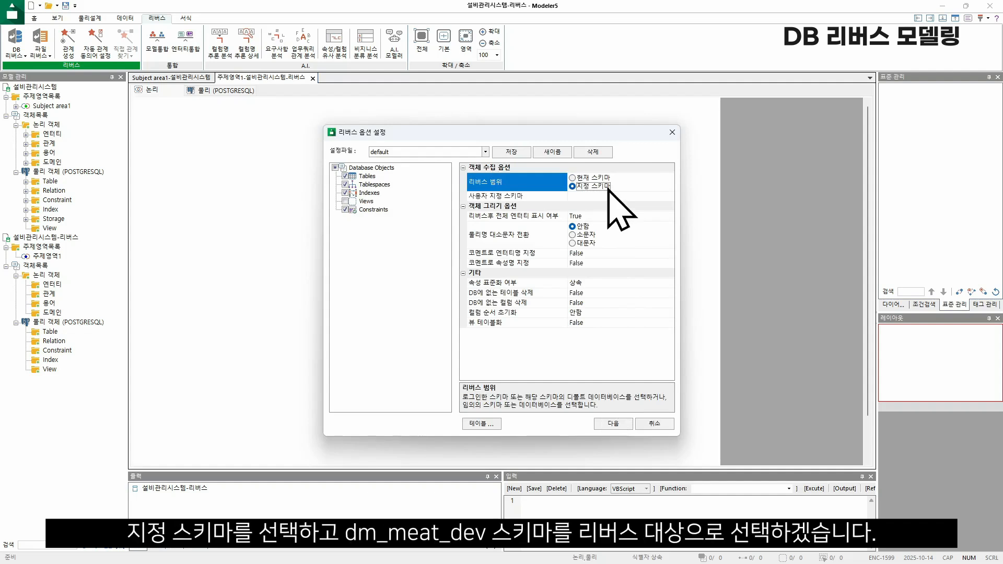
click(670, 197)
click(670, 196)
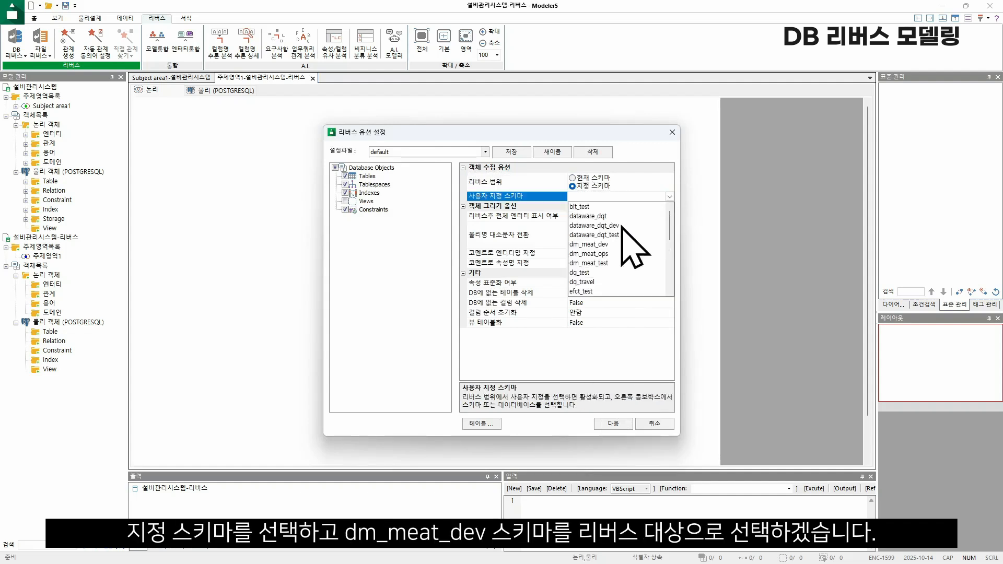
click(615, 245)
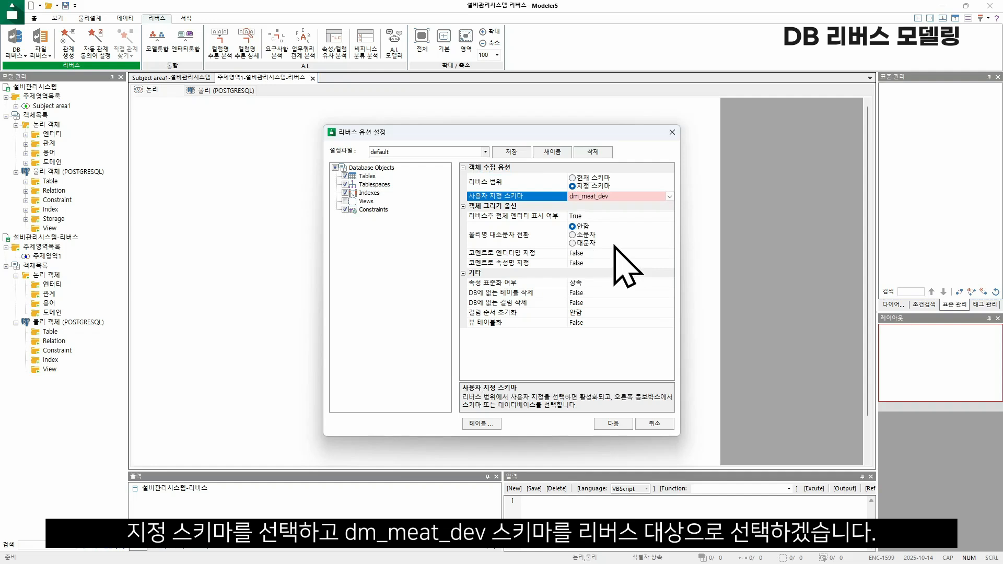
click(499, 426)
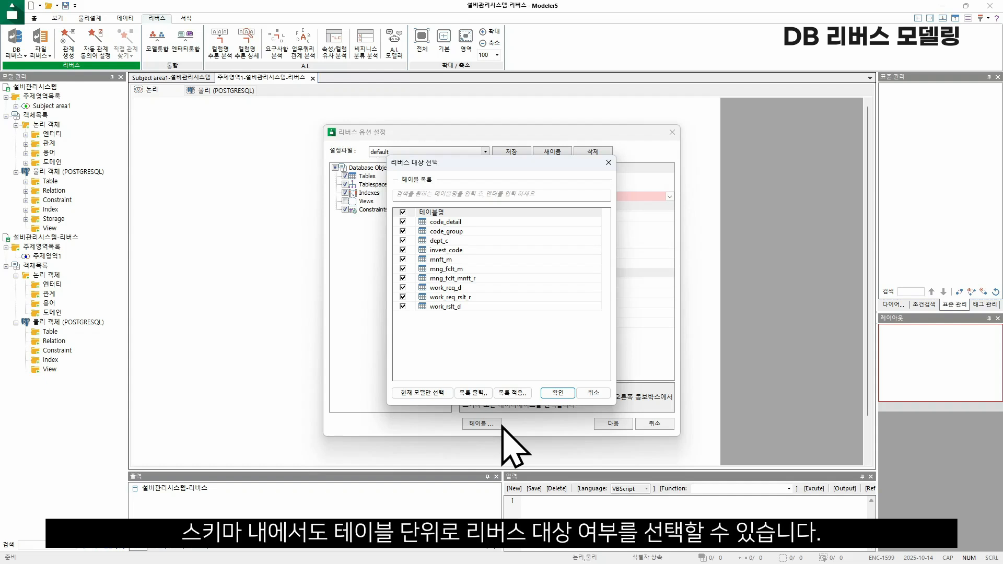
click(558, 393)
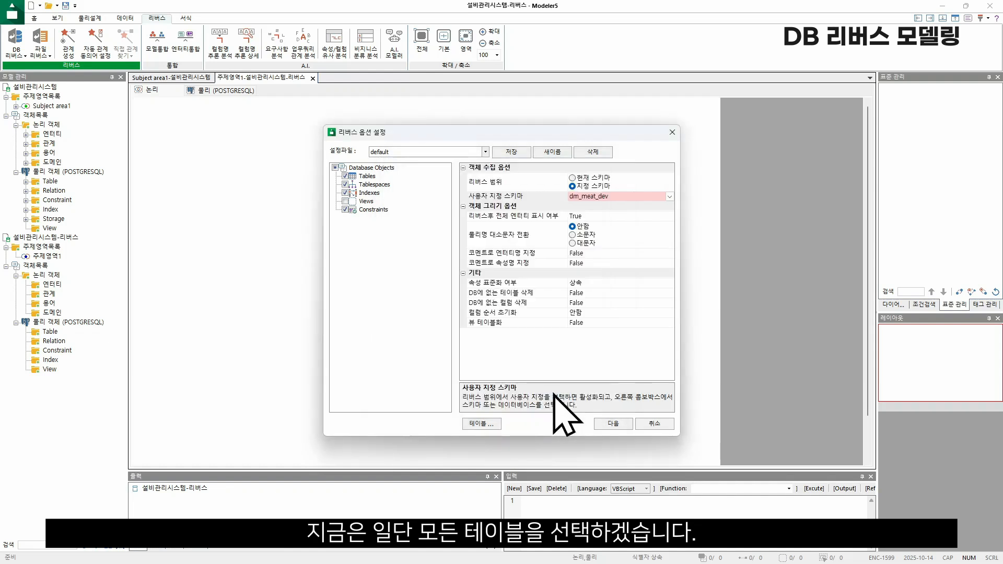
Set the option 코멘트로 엔터티명 지정 to True and run the database reverse
click(668, 255)
click(669, 254)
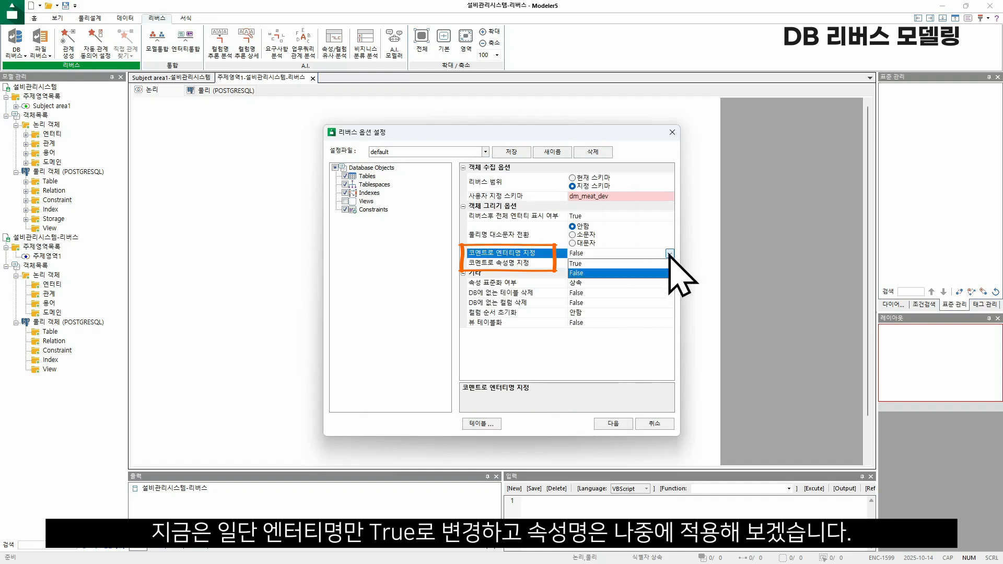
click(664, 264)
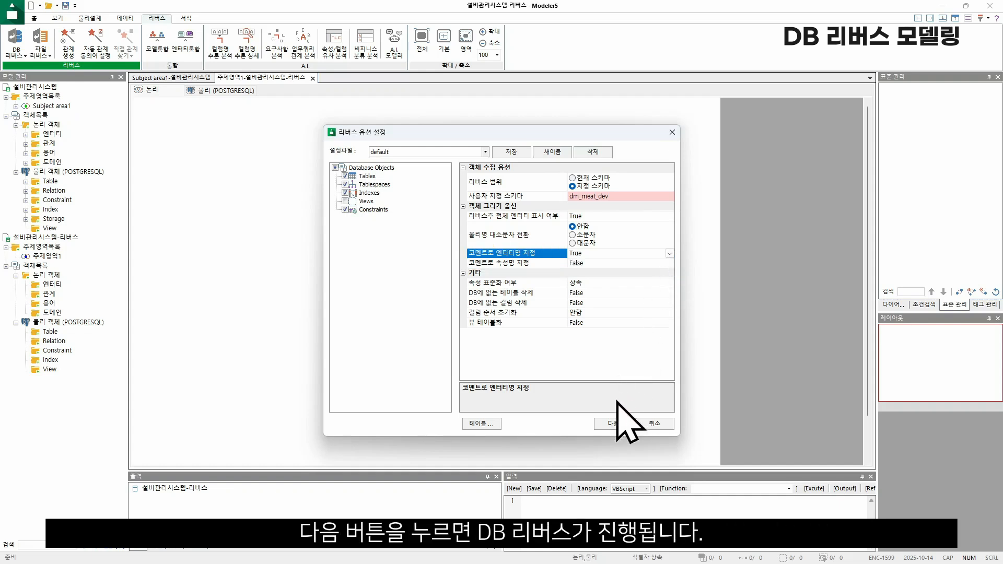
click(615, 424)
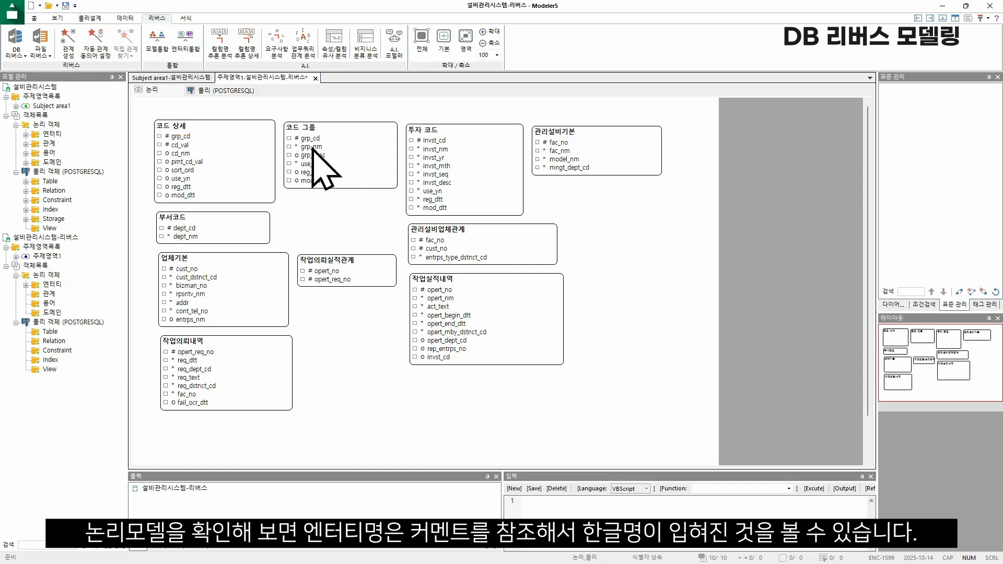
Check the reversed tables in the physical POSTGRESQL diagram, and return to the logical diagram
click(231, 90)
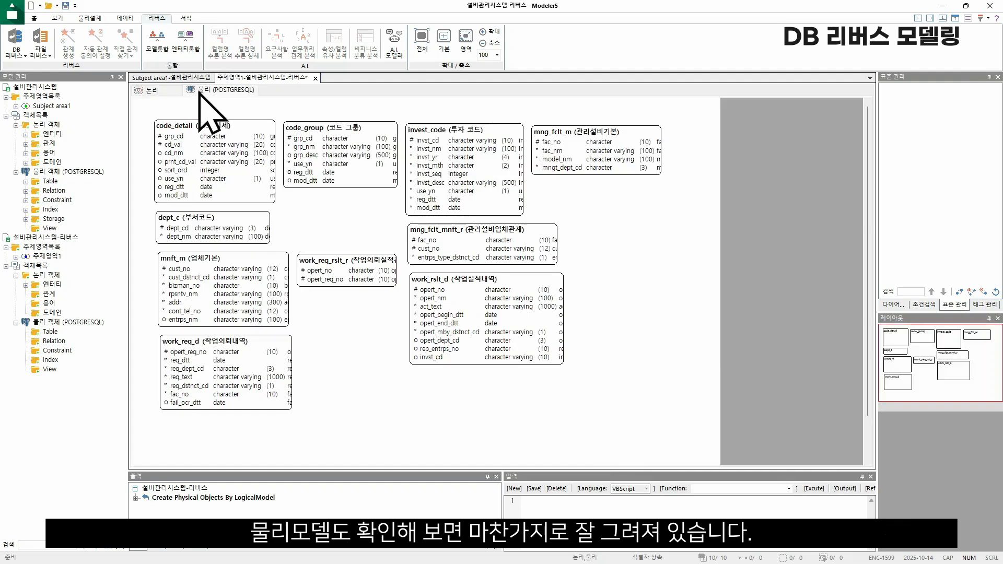
click(171, 92)
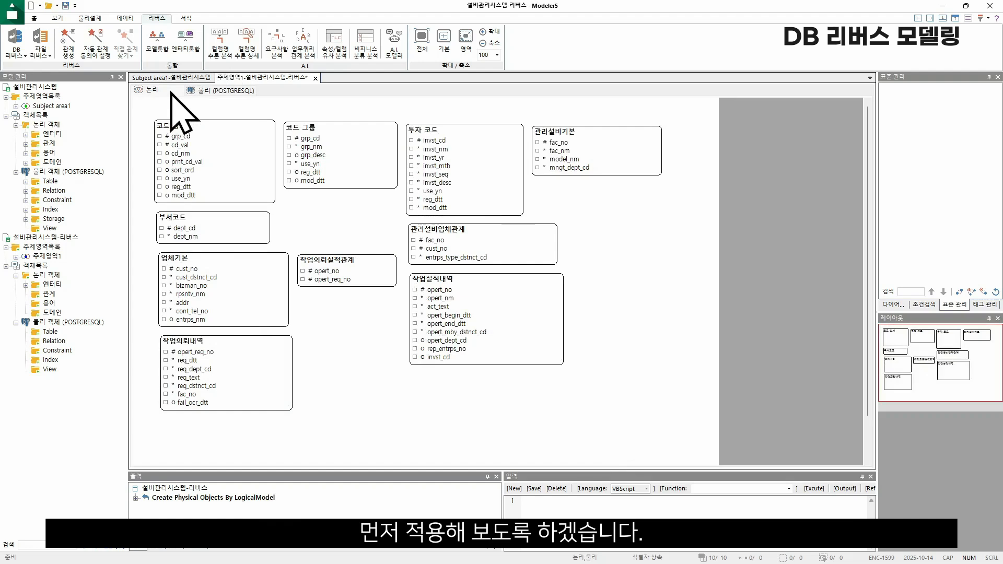
Bulk-edit the attributes by converting their definitions to logical names with the default options, and apply the changes to the model
click(36, 17)
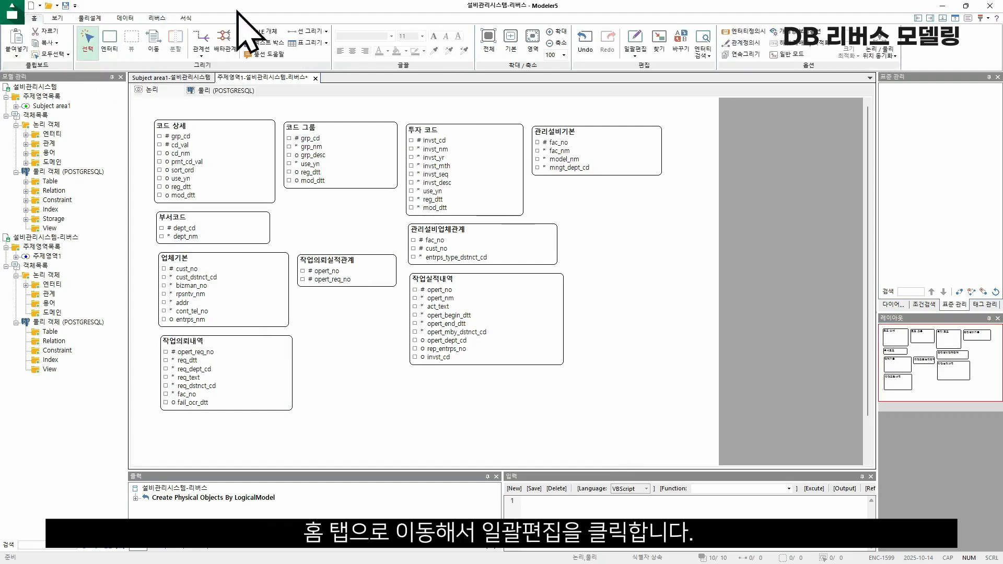
click(646, 44)
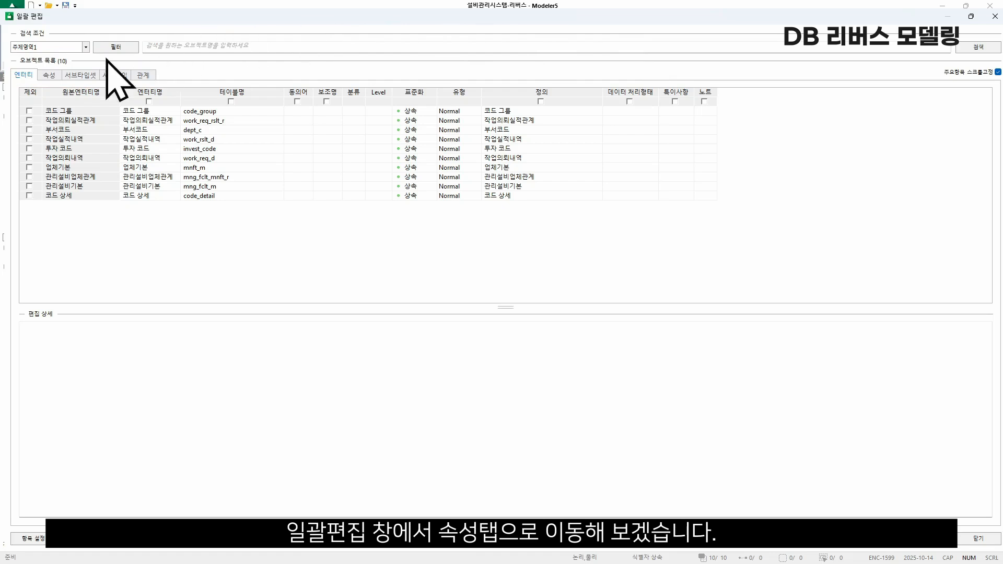
click(49, 75)
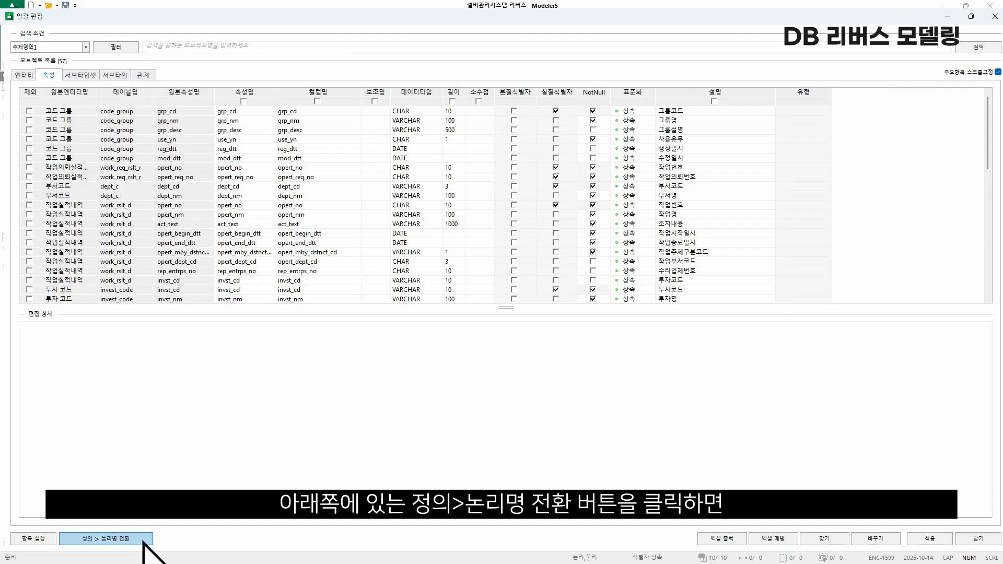
click(143, 541)
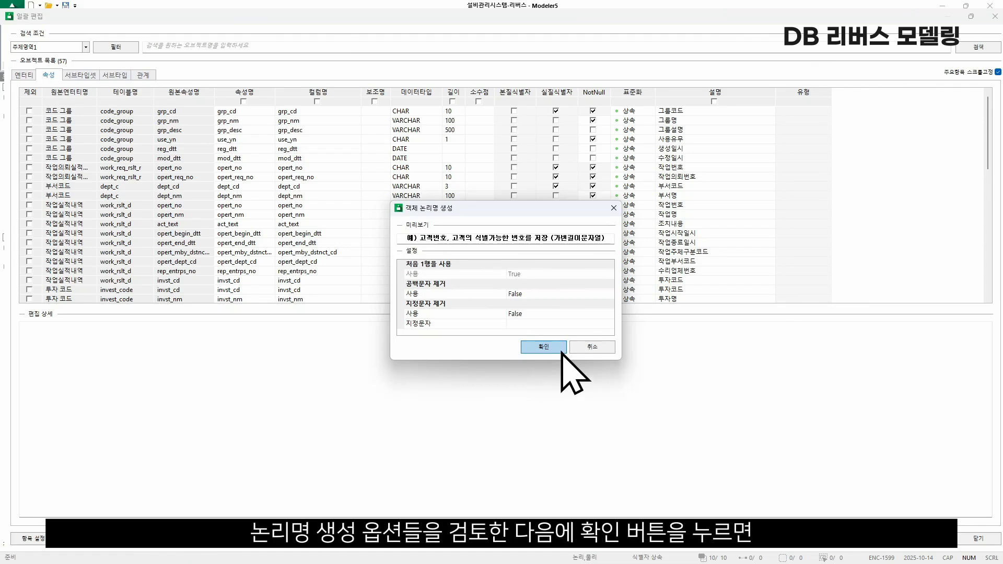
click(543, 347)
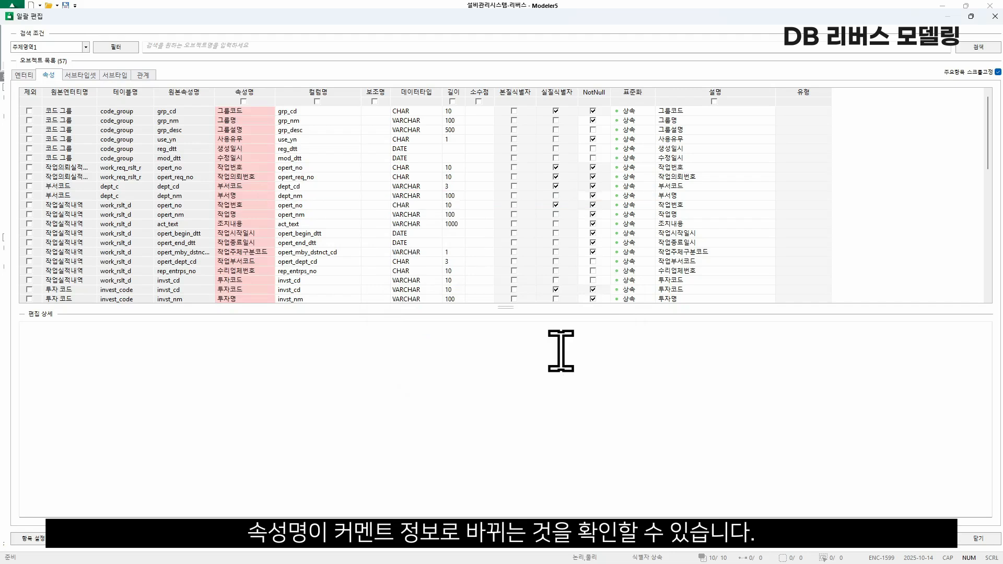
click(933, 538)
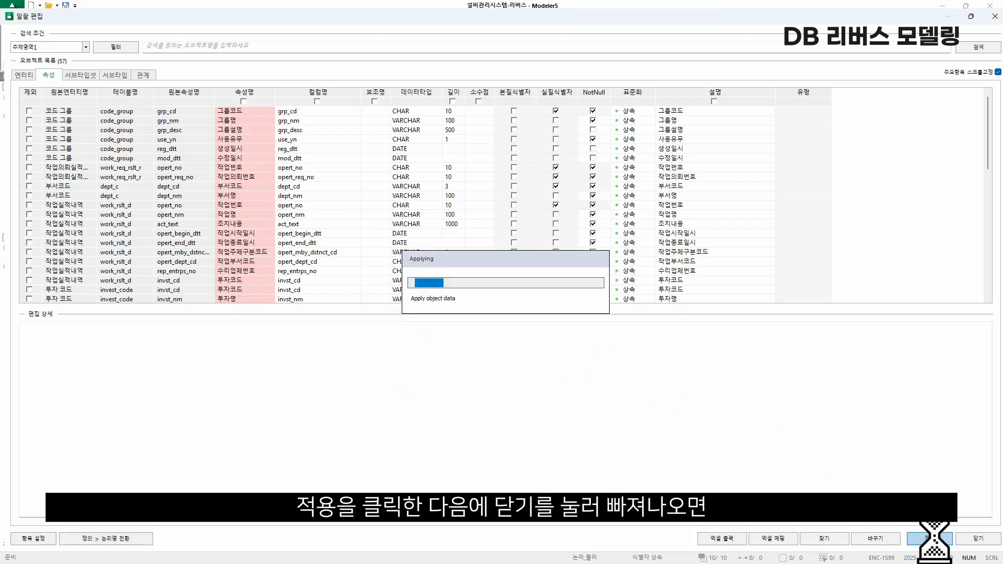
click(969, 539)
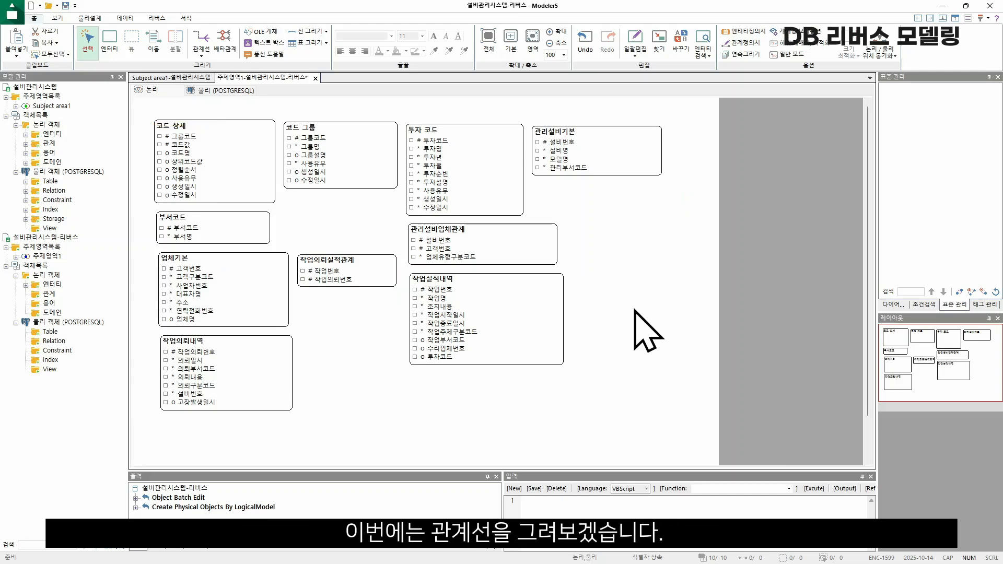
Generate virtual relationships between the entities automatically, and arrange the diagram with the Layered TREE layout
click(153, 19)
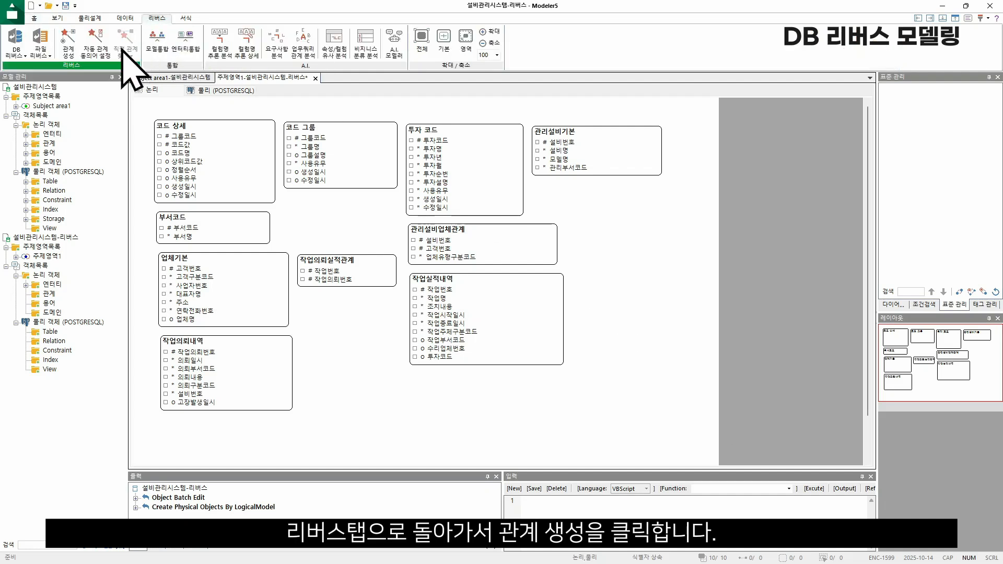
click(71, 59)
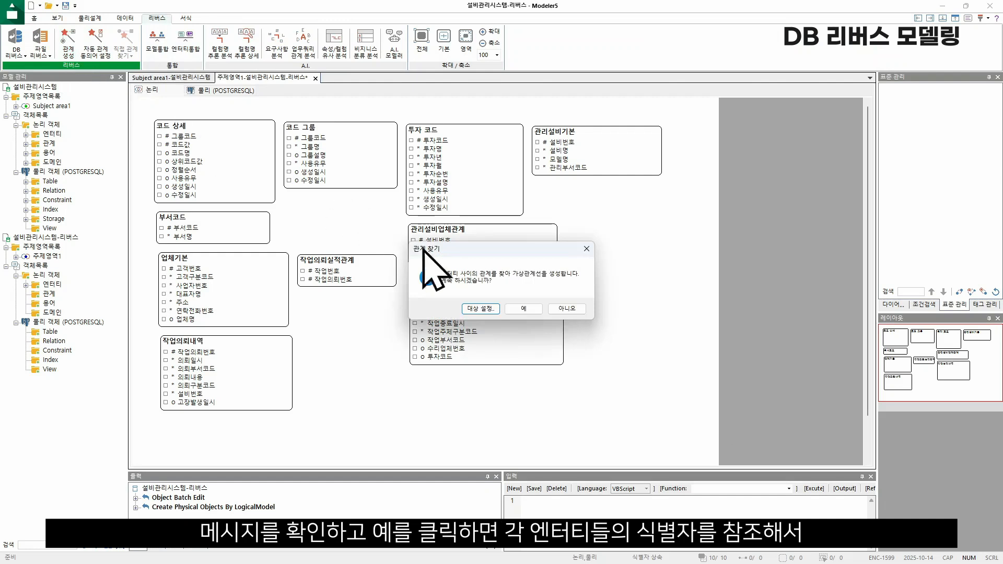
click(532, 310)
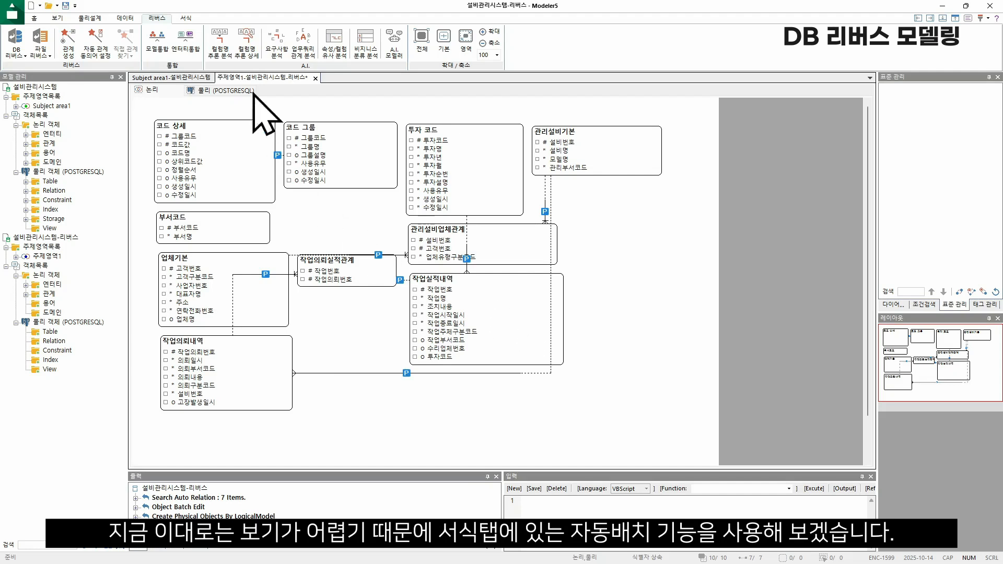
click(193, 20)
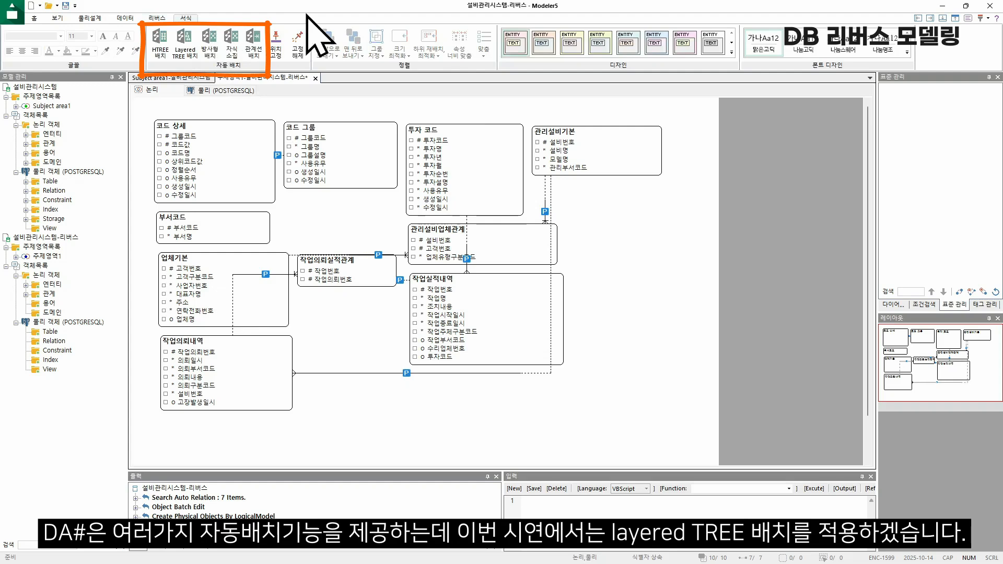
click(186, 45)
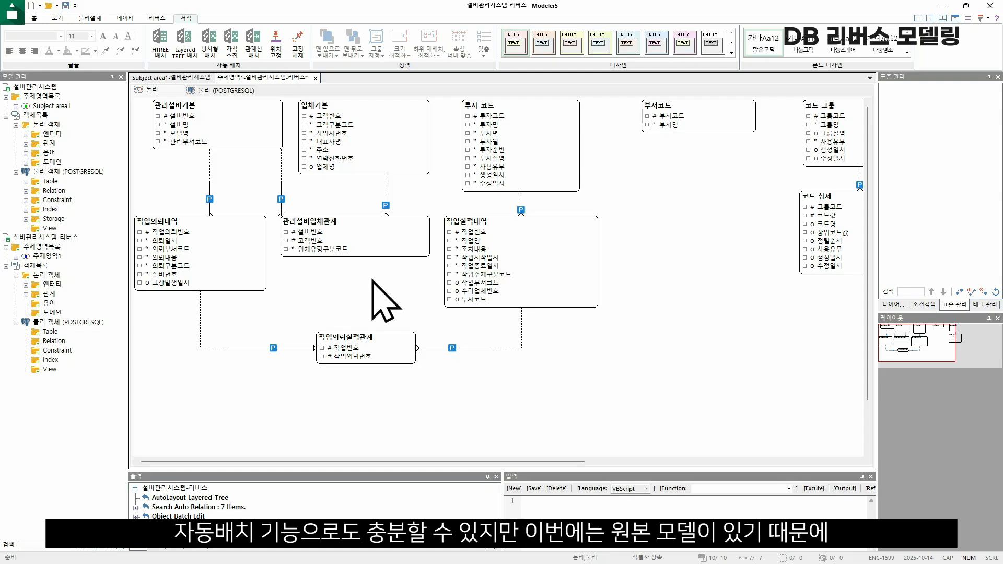
Move 부서코드 beside 작업의뢰내역, place a narrower 관리설비기본 above 작업의뢰내역, and make 작업의뢰내역 narrower and taller
drag(674, 120, 341, 299)
drag(230, 251, 244, 346)
drag(246, 133, 212, 208)
drag(195, 204, 236, 174)
drag(280, 343, 231, 343)
drag(209, 340, 239, 288)
drag(239, 335, 240, 390)
drag(422, 294, 365, 294)
Move 관리설비업체관계 to the right of 관리설비기본, 업체기본 below it, and 투자 코드 beside 업체기본
drag(370, 232, 606, 166)
drag(380, 121, 647, 322)
drag(519, 115, 773, 309)
Delete the virtual relationship between 작업실적내역 and 투자 코드
click(722, 264)
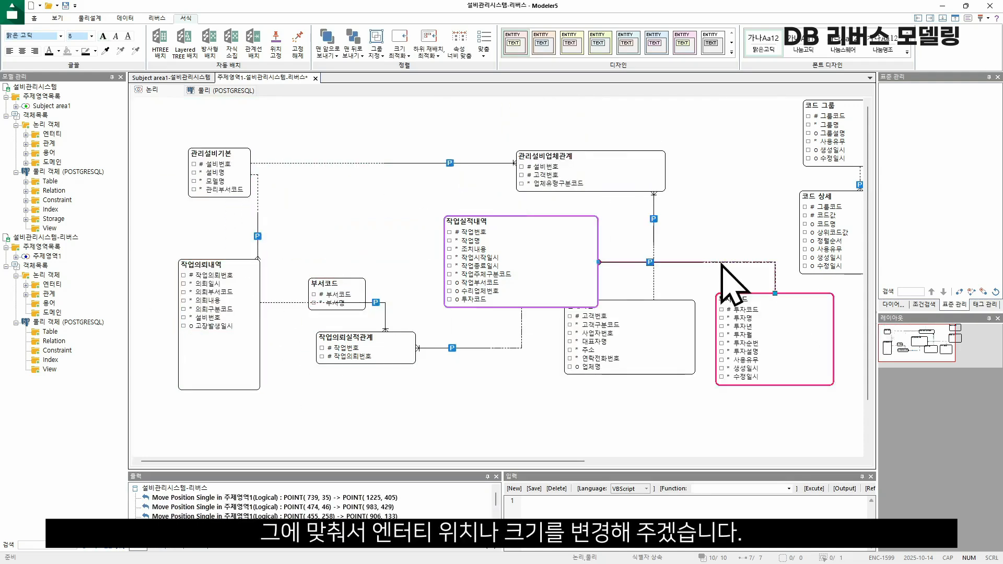
key(Delete)
Place 작업실적내역 and a narrower 작업의뢰실적관계 side by side below 작업의뢰내역, and shift 관리설비기본 and 작업의뢰내역 upward
drag(522, 283, 394, 424)
drag(394, 343, 256, 413)
drag(241, 168, 267, 151)
drag(225, 340, 225, 278)
double_click(273, 405)
drag(281, 411, 253, 417)
drag(245, 419, 254, 402)
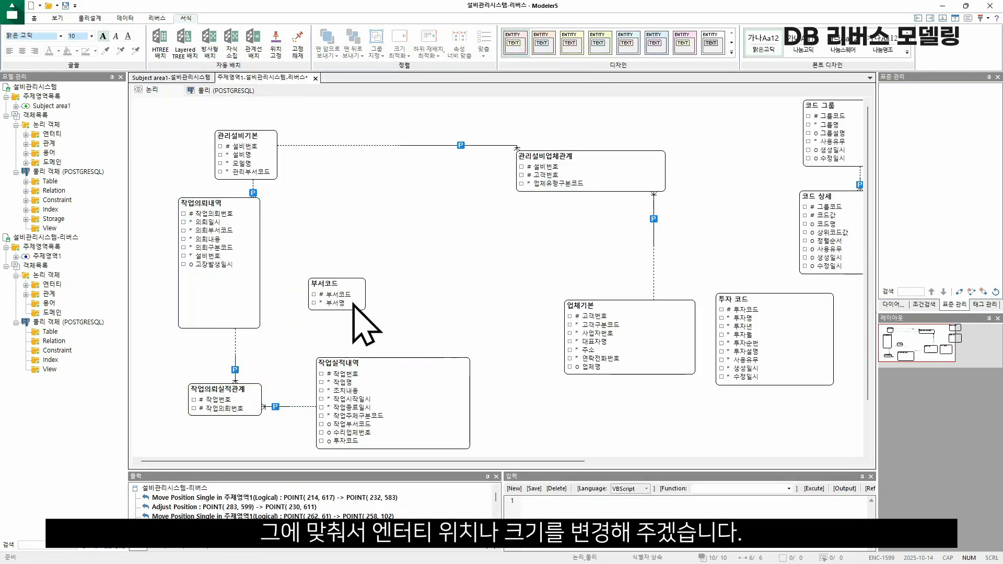
Move 부서코드 up and right, and reposition and resize 관리설비업체관계 with a narrower, taller 업체기본 beneath it
drag(354, 304, 390, 245)
drag(615, 165, 559, 210)
drag(646, 345, 598, 295)
drag(648, 324, 586, 391)
Place 코드 그룹 and 코드 상세 side by side right of 관리설비업체관계, and a narrower 투자 코드 below 코드 그룹
drag(836, 134, 638, 189)
drag(822, 237, 726, 200)
drag(824, 200, 761, 202)
drag(798, 321, 689, 310)
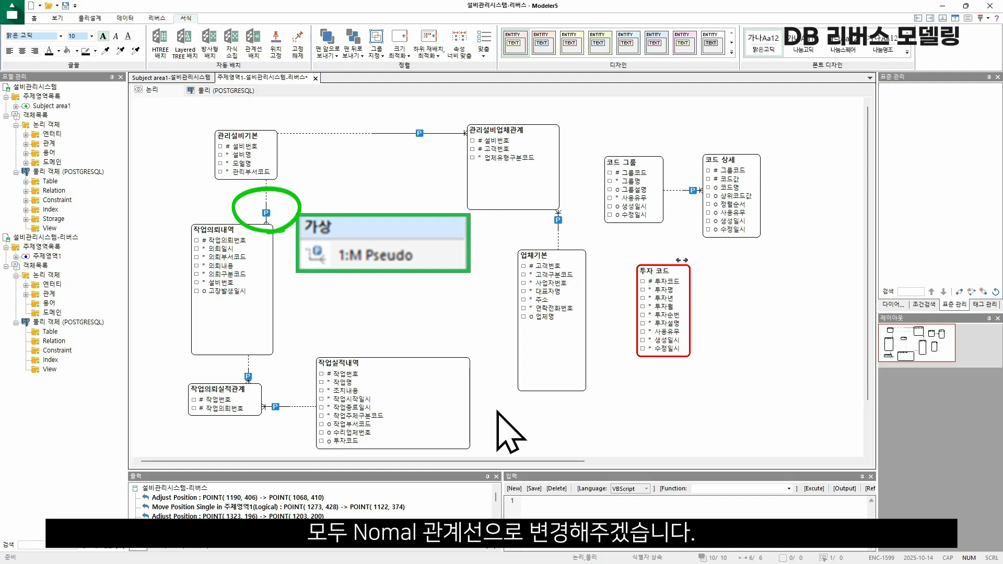
Select all virtual relationships and change their type to Normal, applying the same-attribute FK handling to all duplicate identifiers
click(36, 19)
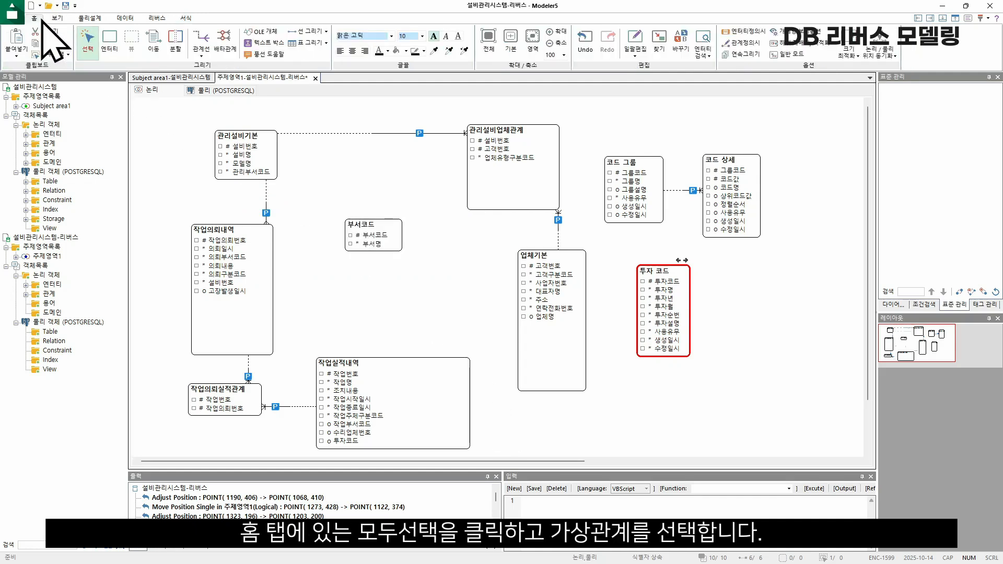
click(69, 55)
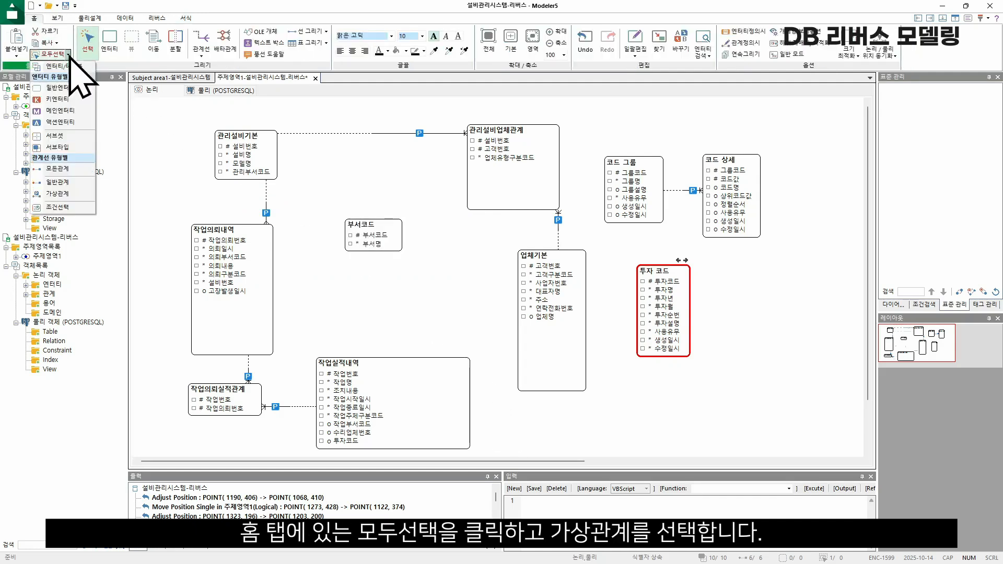
click(74, 198)
right_click(268, 203)
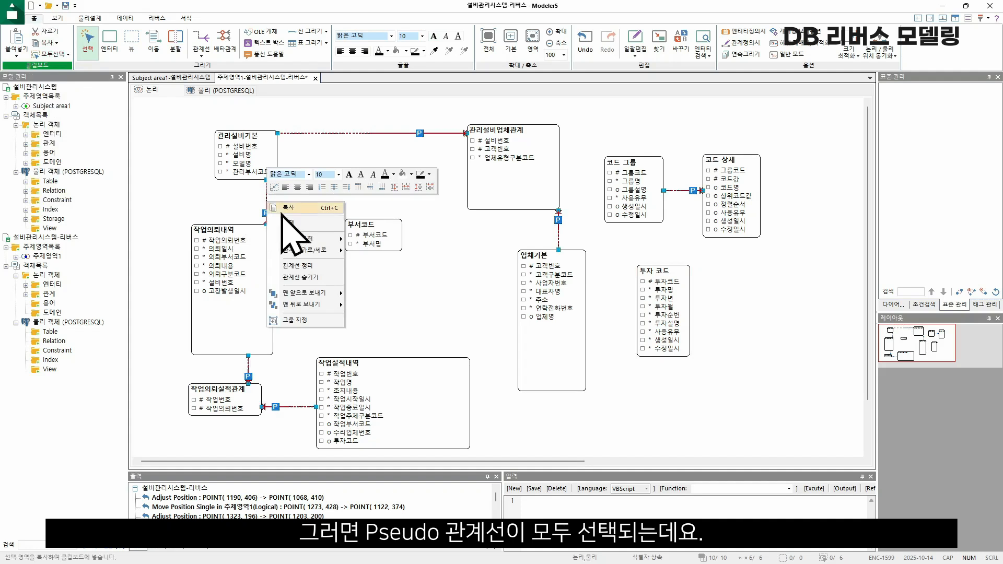
mouse_move(334, 239)
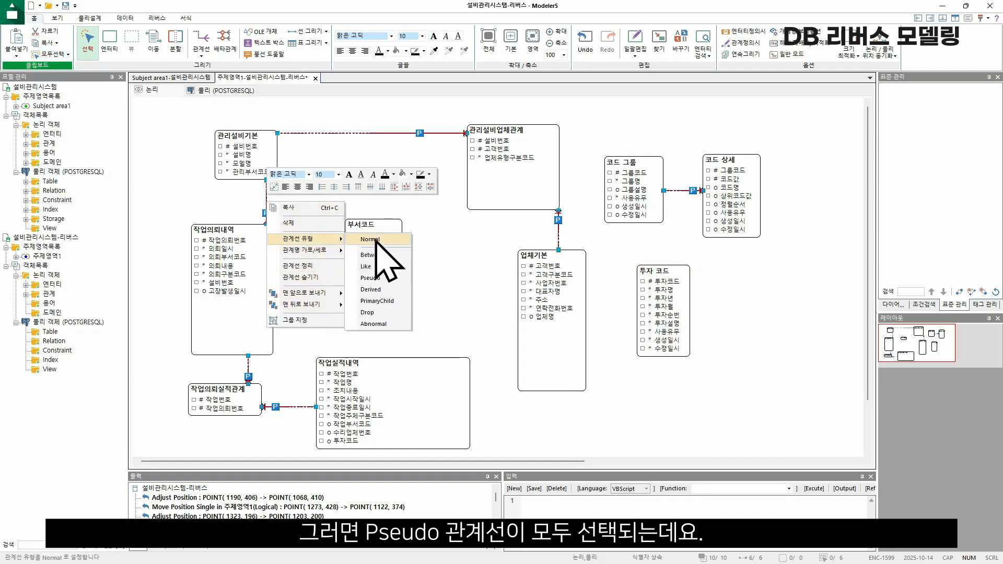
click(389, 240)
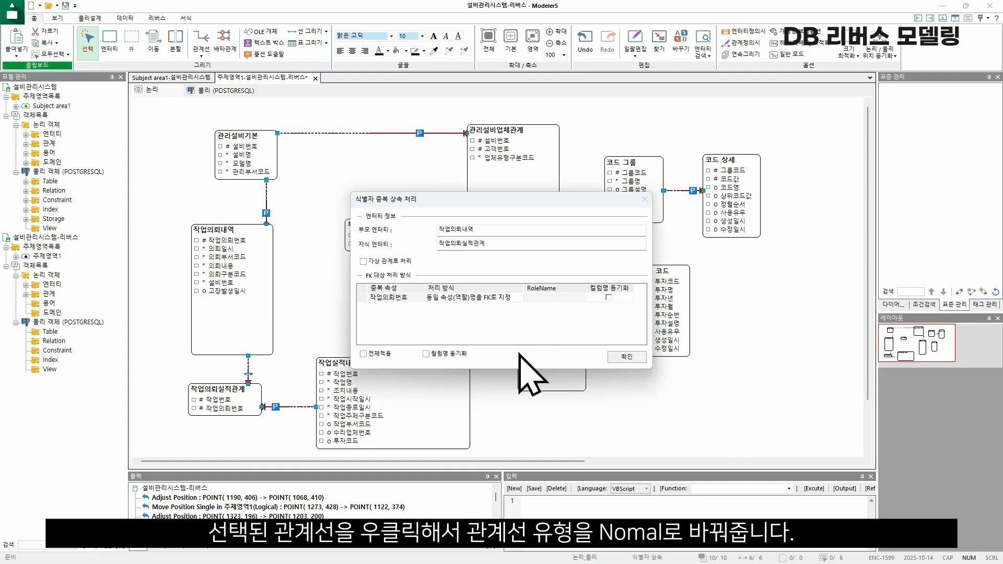
click(386, 355)
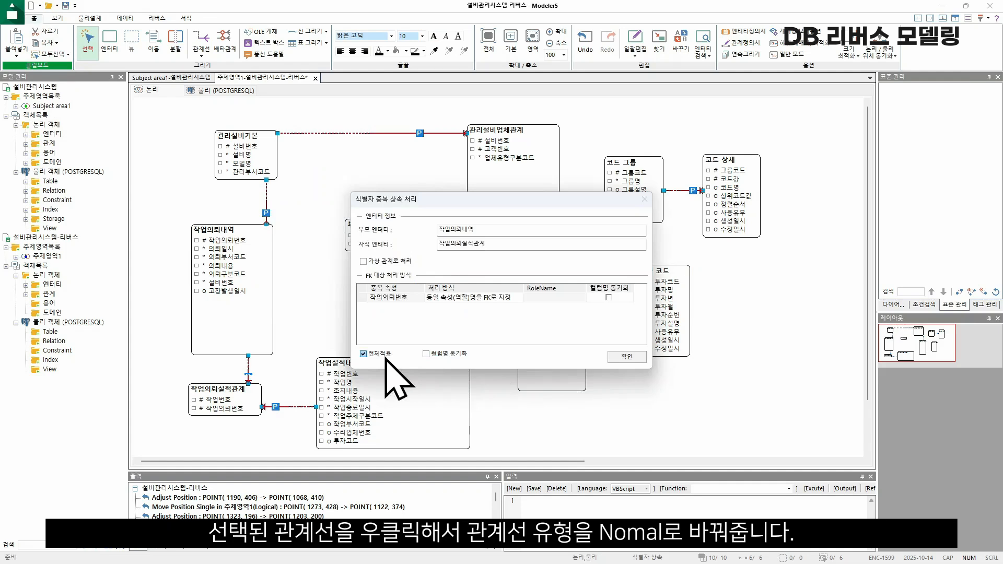
click(627, 357)
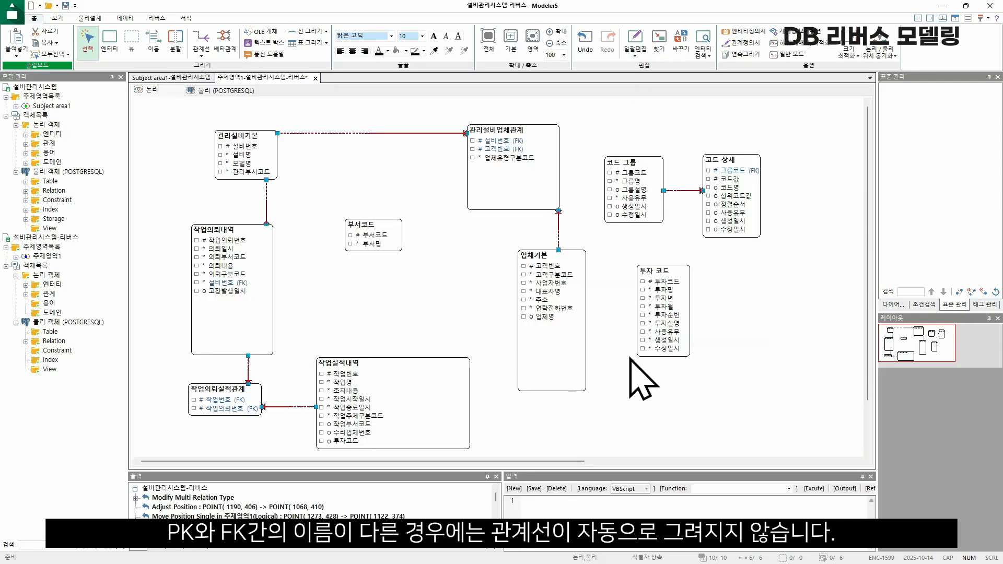
Draw a relationship from 부서코드 to 관리설비기본 and make 관리설비기본 tall enough to fit its attributes
click(209, 47)
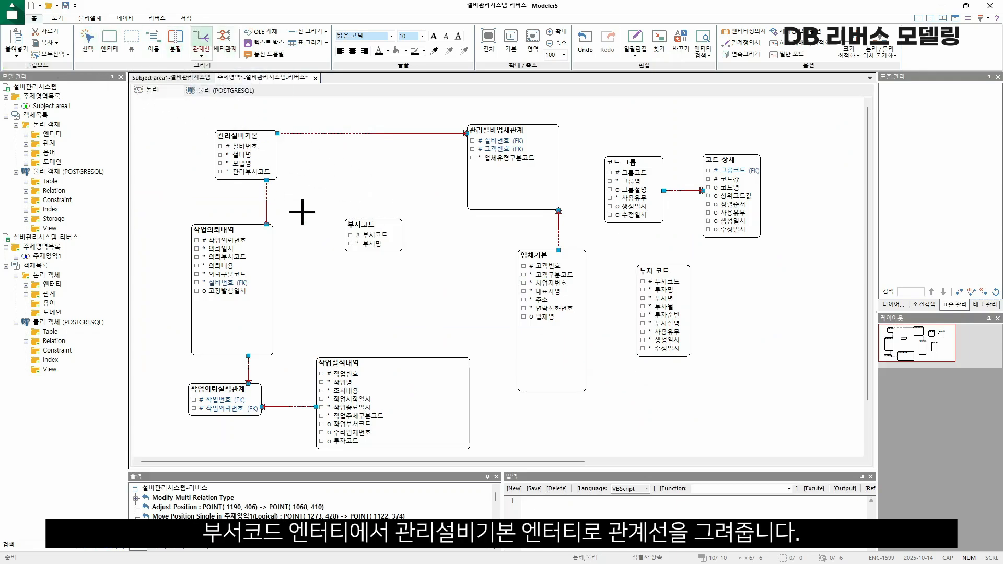
click(379, 225)
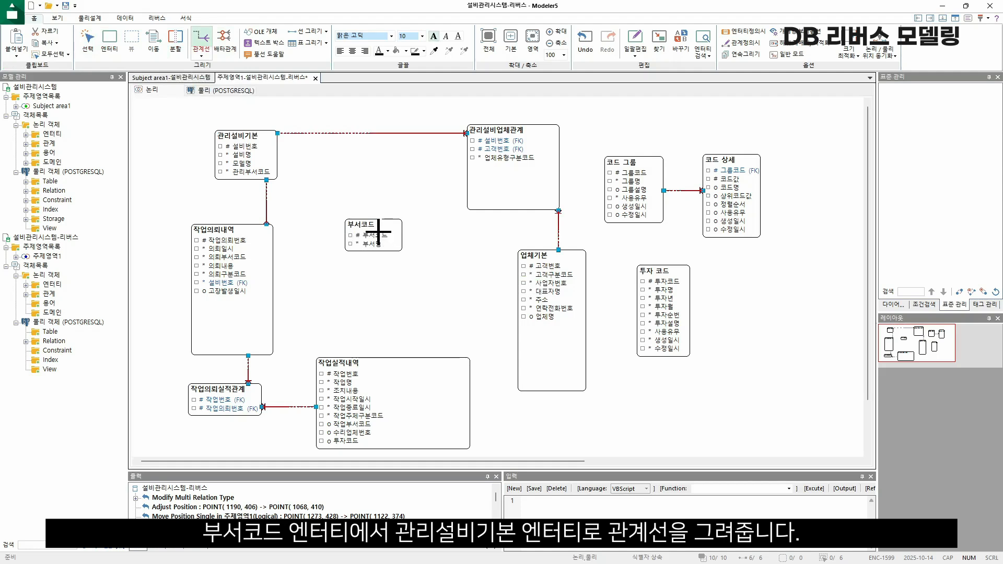
click(277, 159)
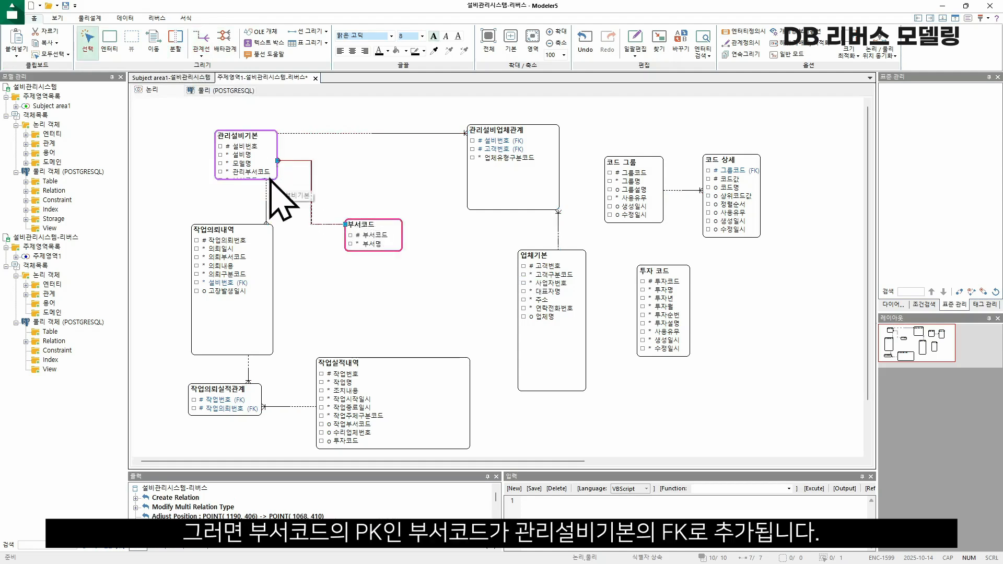
drag(272, 180, 272, 191)
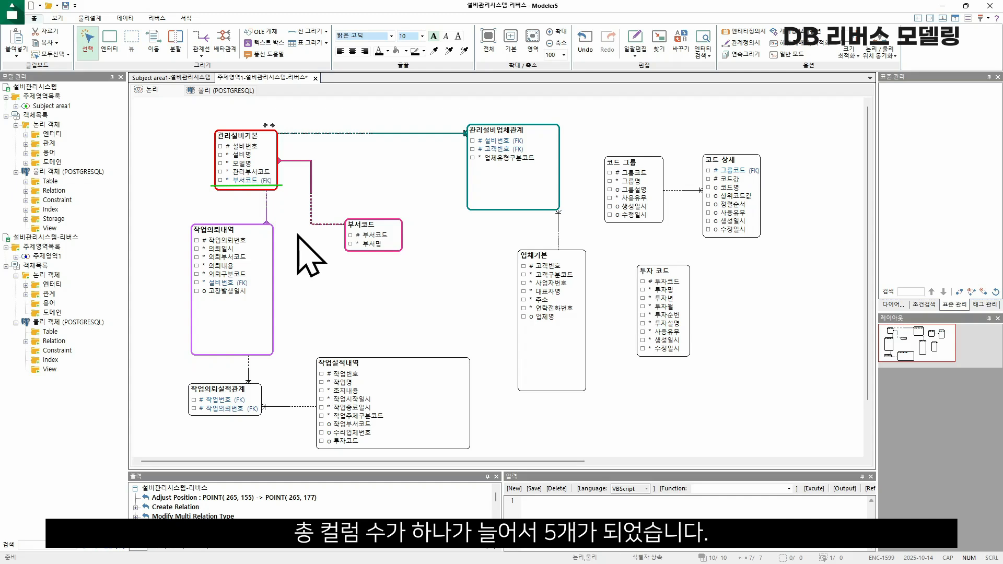
click(300, 238)
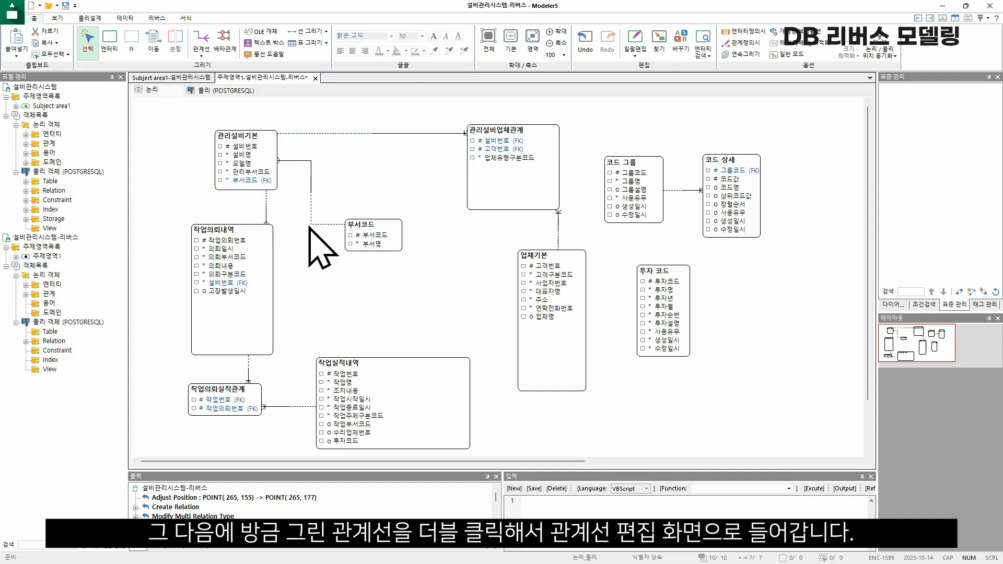
Set the child entity role name of the 부서코드–관리설비기본 relationship to 관리부서코드, and widen 관리설비기본
click(312, 224)
double_click(312, 222)
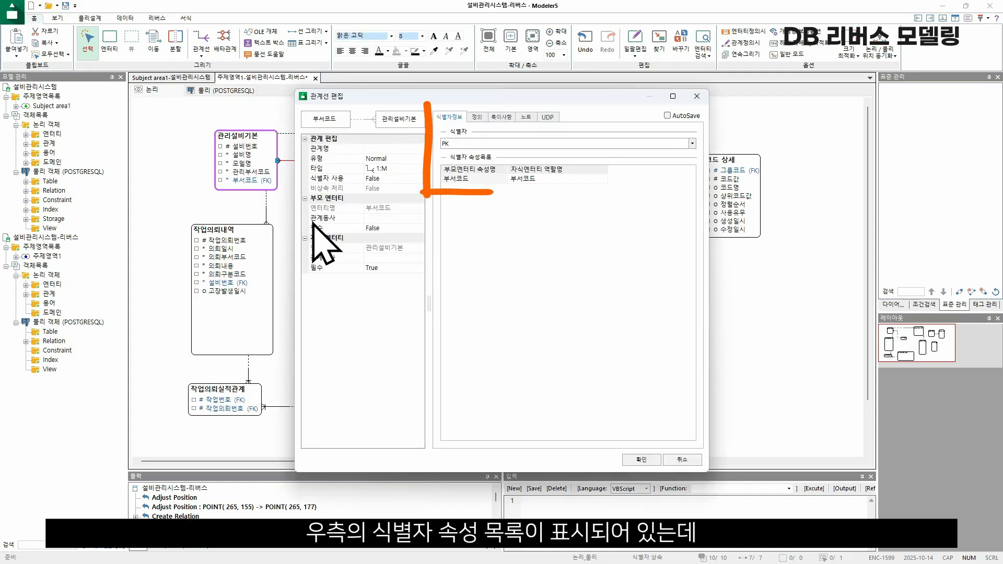
click(558, 179)
click(558, 180)
text(관리)
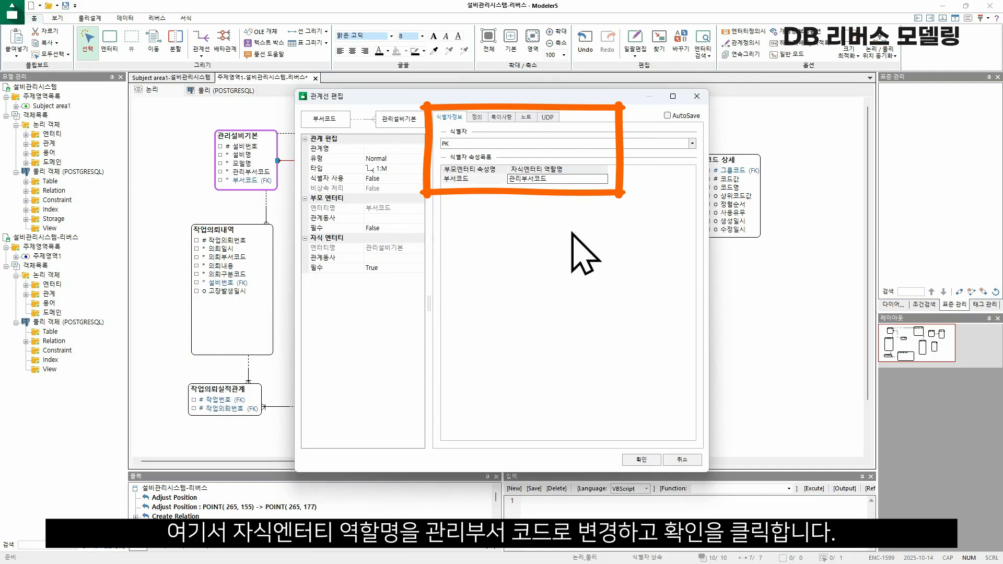
key(Return)
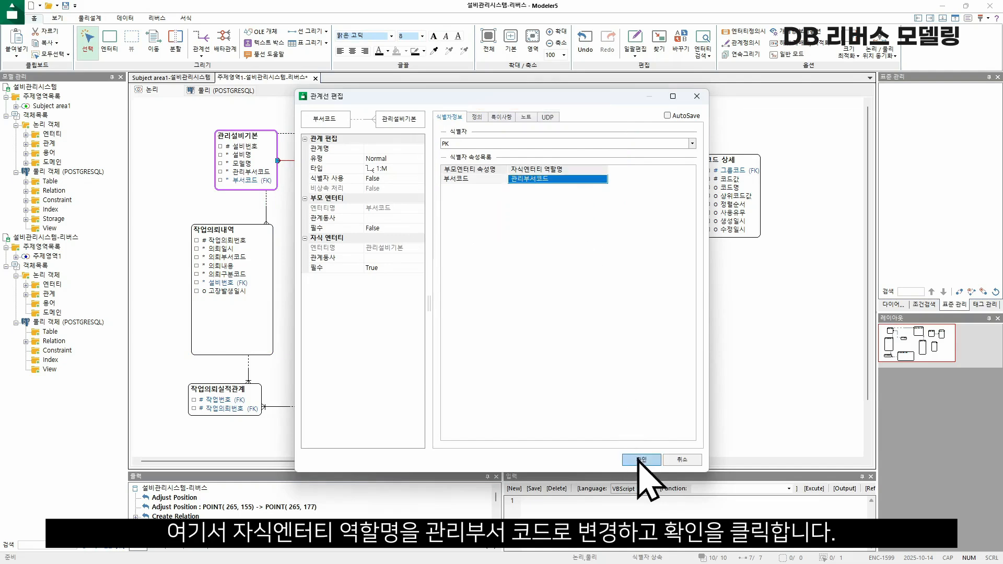
click(642, 460)
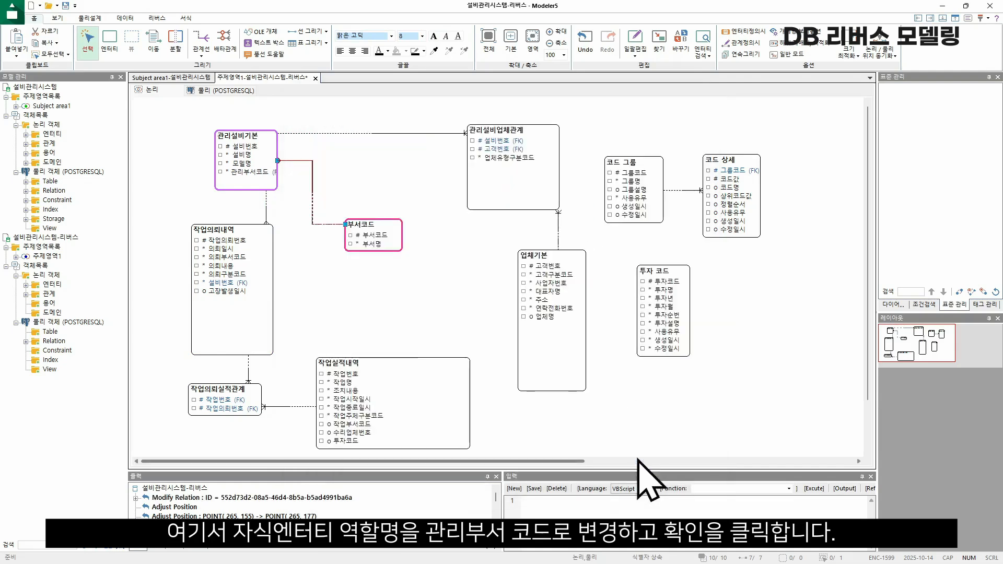
click(272, 183)
drag(277, 188, 290, 188)
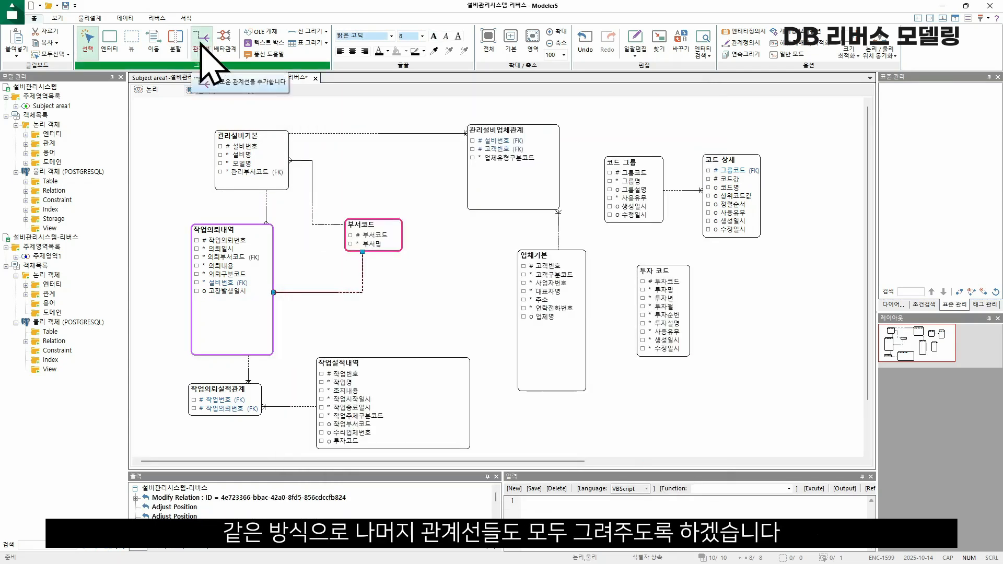
Draw a relationship from 부서코드 to 작업실적내역 and set its child entity role name to 작업부서코드
click(201, 42)
drag(393, 252, 389, 358)
double_click(391, 316)
click(572, 179)
text(작업부서코드)
click(641, 460)
Draw a relationship from 업체기본 to 작업실적내역 and set its child entity role name to 수리업체번호
click(205, 41)
drag(538, 366, 467, 405)
click(548, 178)
text(수리업체번호)
click(642, 460)
Shift the 업체기본–관리설비업체관계 line left, and move 코드 그룹, 코드 상세 and 투자 코드 up and left
drag(559, 231, 540, 230)
drag(635, 191, 617, 174)
drag(739, 214, 709, 197)
drag(666, 316, 657, 289)
click(754, 381)
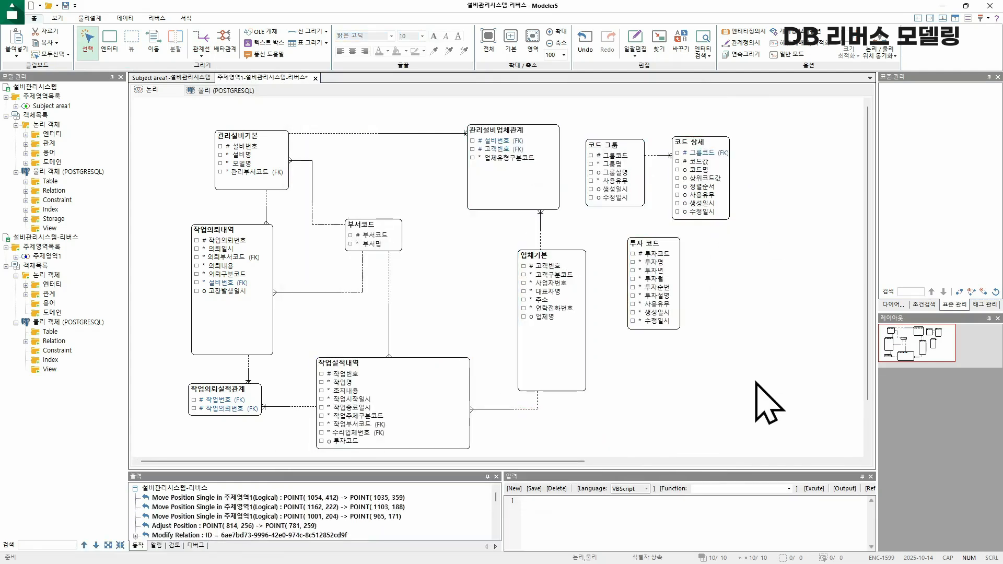
Align the left edge of 관리설비기본 with 작업의뢰내역 below it and move 부서코드 upward
drag(251, 162, 227, 154)
drag(371, 236, 370, 195)
click(325, 264)
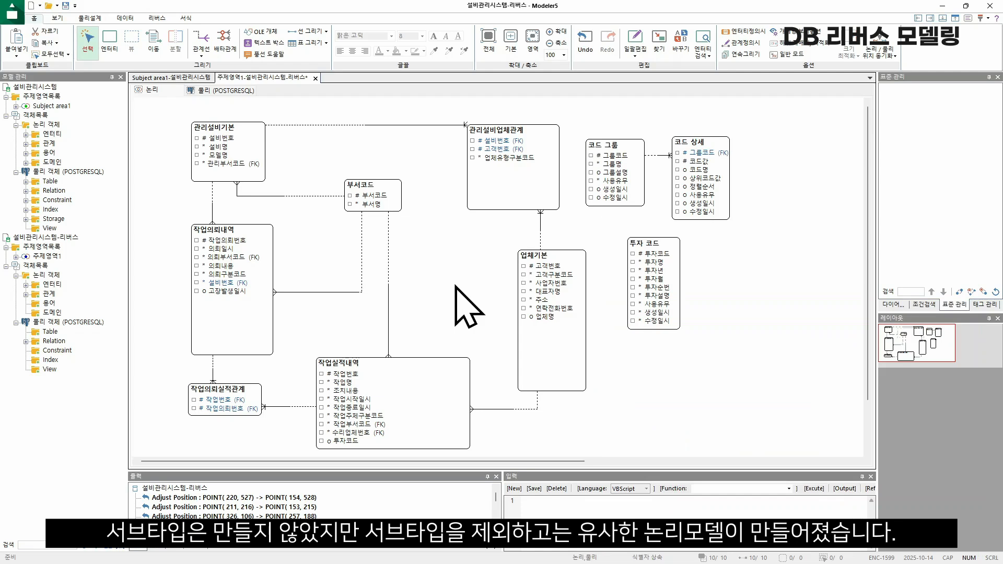
Open the PostgreSQL physical model and synchronize its table positions from the logical model
click(248, 96)
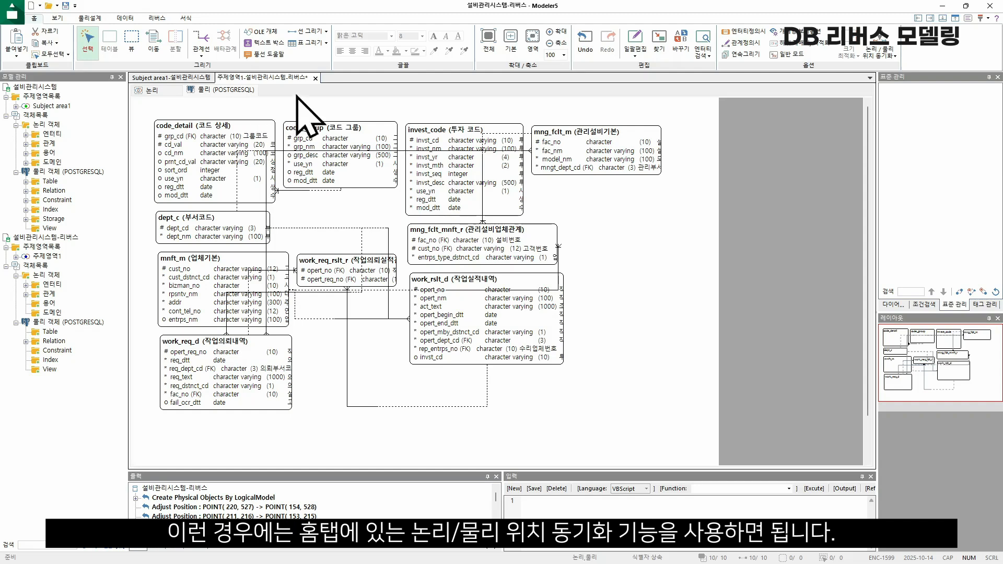
click(891, 57)
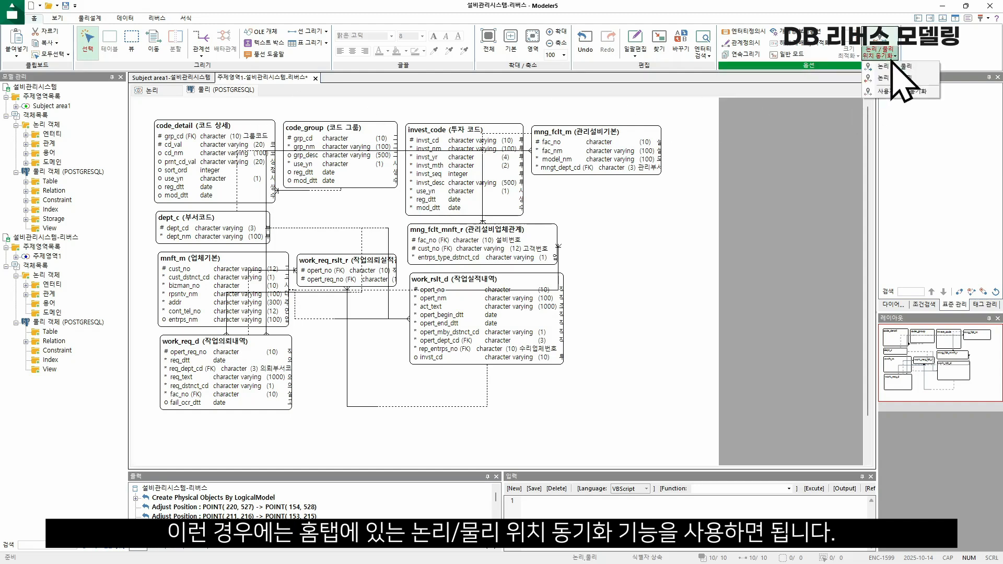
click(932, 70)
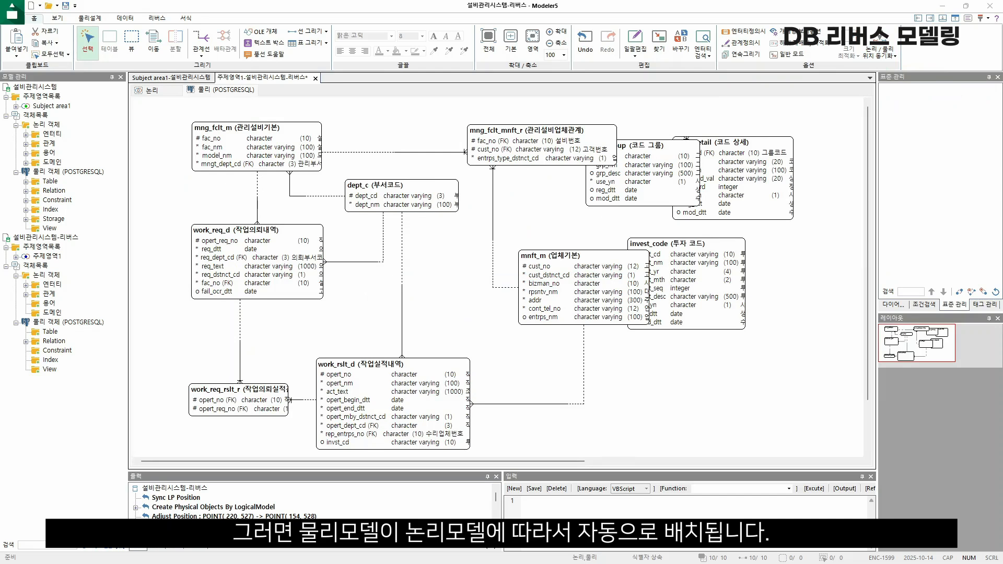
Narrow the mng_fclt_m, work_req_d and dept_c tables and make work_req_d taller
drag(322, 149, 265, 151)
drag(307, 299, 306, 341)
drag(323, 314, 283, 313)
drag(459, 200, 401, 205)
Move mng_fclt_mnft_r and mnft_m slightly up and left, and make both tables narrower and taller
drag(547, 145, 521, 140)
drag(591, 161, 543, 214)
drag(564, 256, 542, 268)
drag(627, 337, 580, 391)
Reroute the relationship lines around mnft_m, dept_c, mng_fclt_m and work_req_d to match the original physical layout
drag(466, 242, 527, 240)
drag(517, 405, 516, 418)
drag(353, 262, 307, 203)
drag(259, 190, 258, 215)
drag(289, 175, 242, 177)
drag(554, 351, 546, 328)
Adjust the code tables' layout, narrow invest_code and shift it left, and move the dept_c–work_rslt_d line left
drag(669, 184, 616, 184)
drag(713, 199, 716, 192)
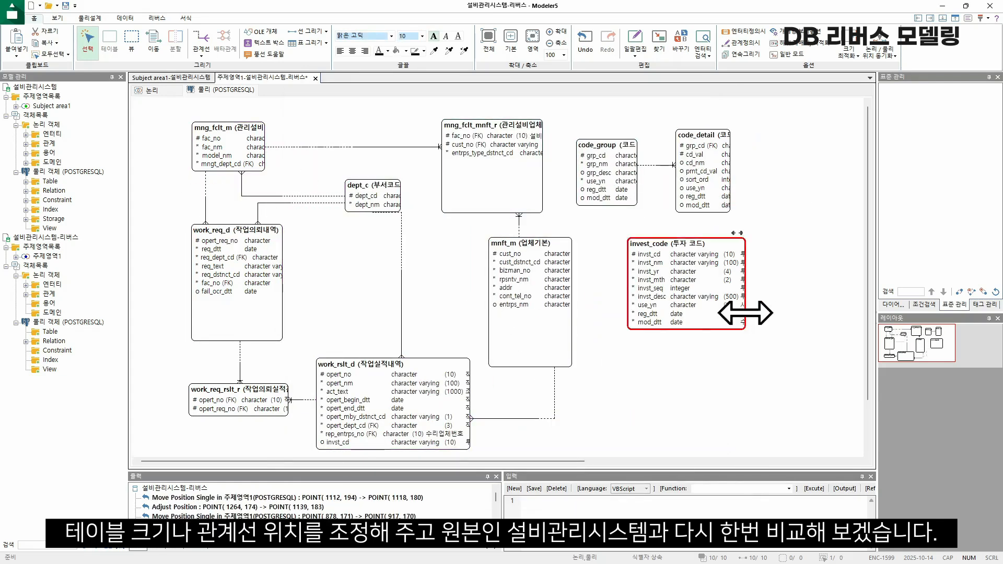
drag(745, 312, 681, 312)
drag(664, 305, 652, 305)
drag(401, 269, 361, 270)
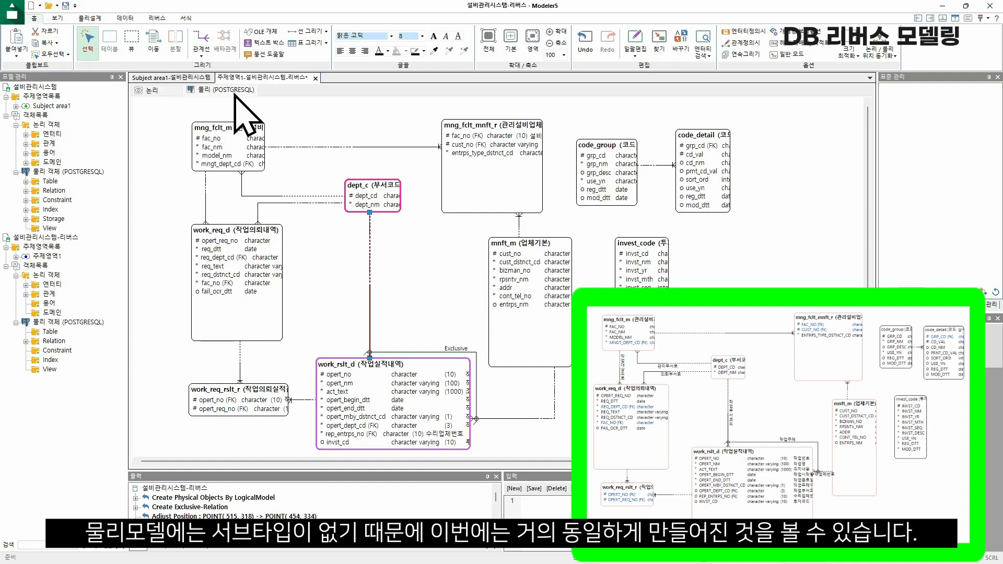
click(452, 285)
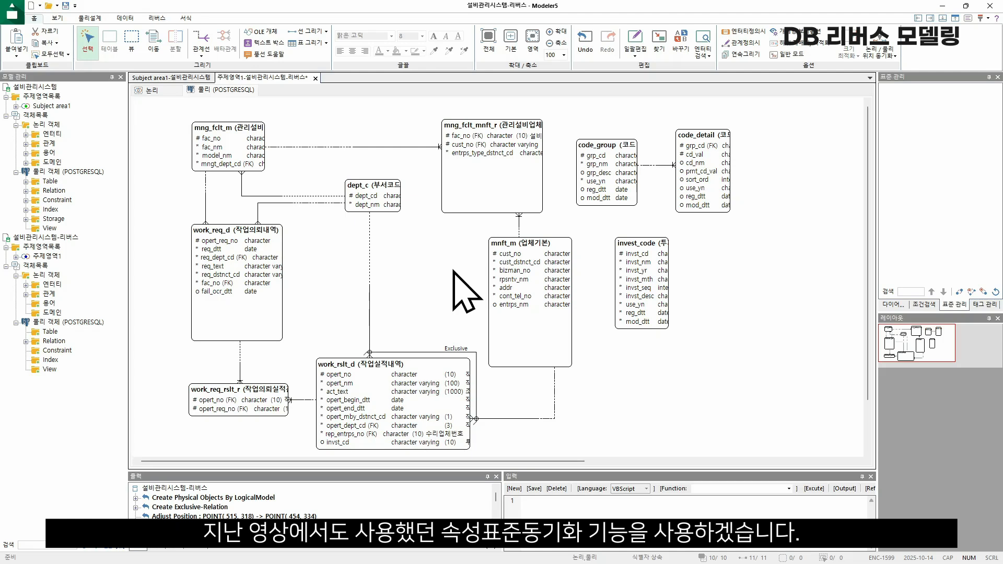
Return to the logical model and connect to the A/R repository with the postgres connection under Dataware_Local
click(172, 92)
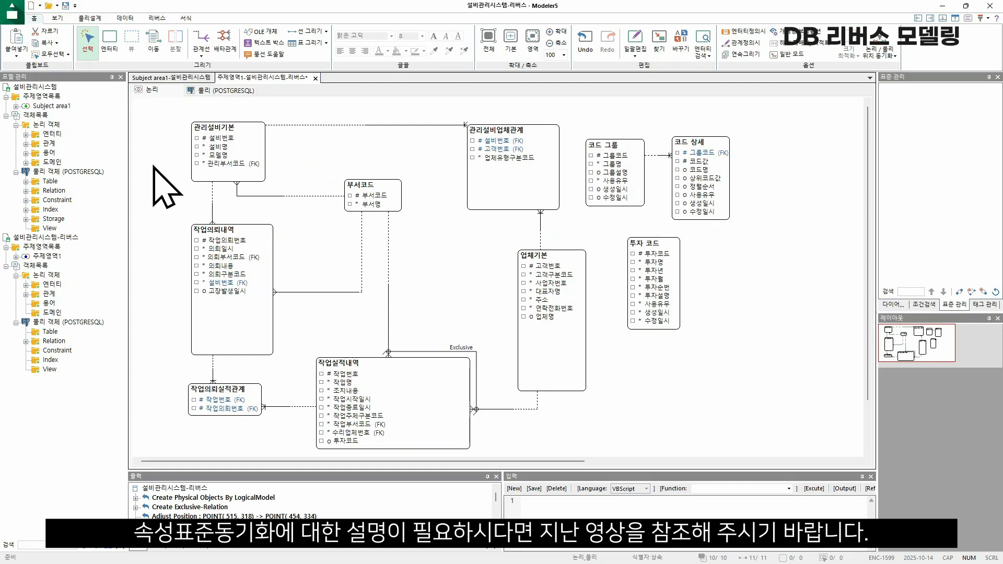
click(125, 18)
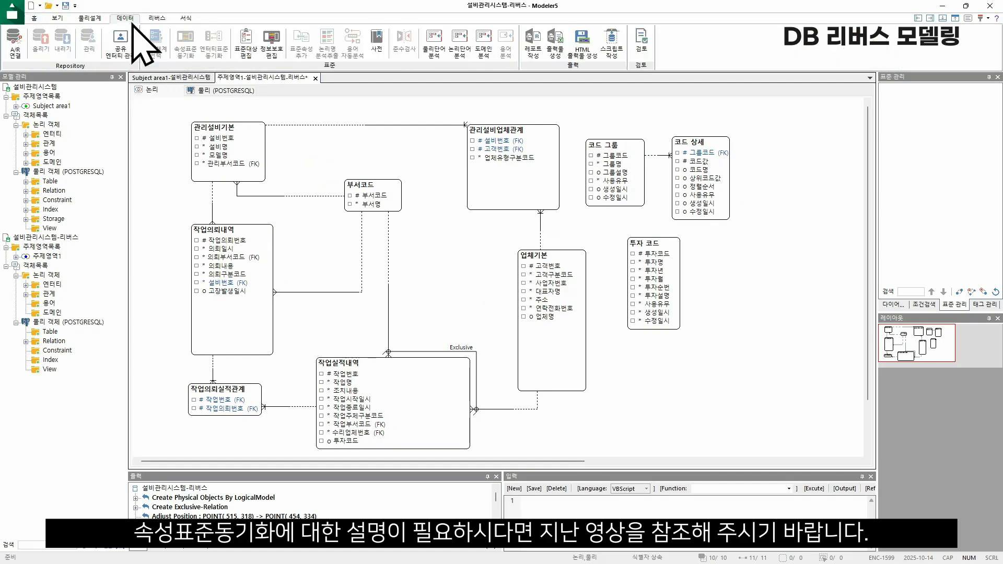
click(15, 43)
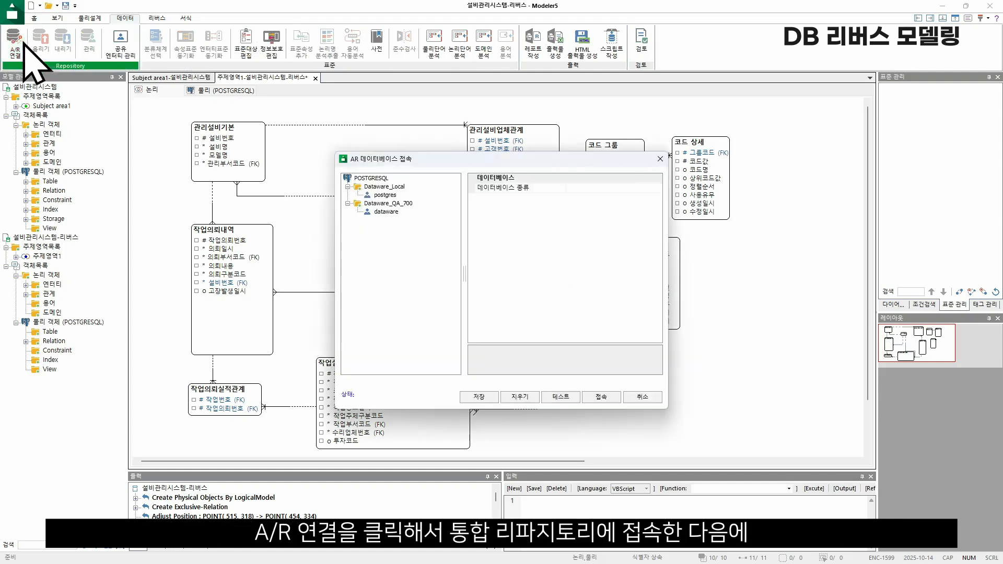
click(385, 195)
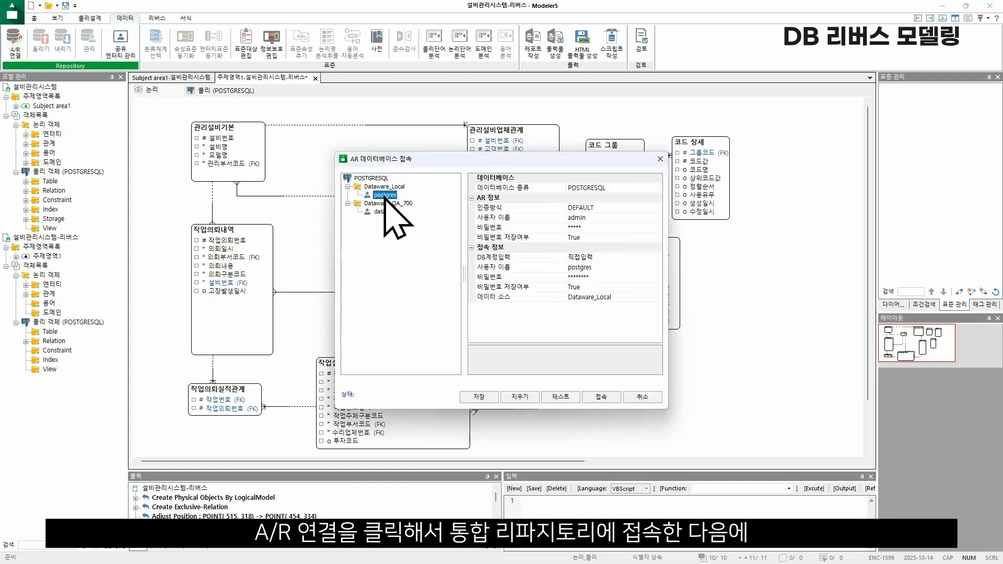
click(601, 397)
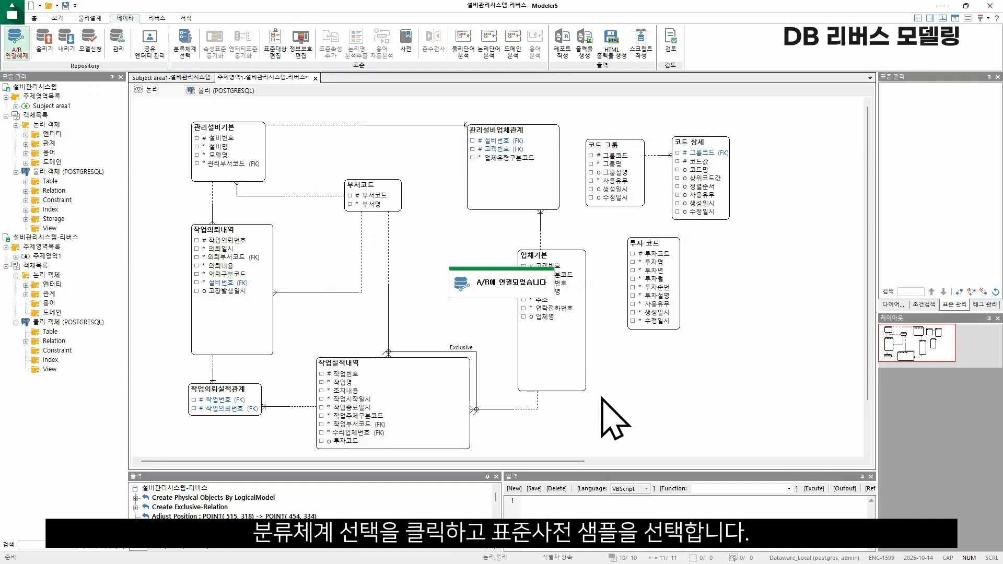
Assign the 표준사전 샘플 standard classification scheme to the 설비관리시스템-리버스 model
click(186, 50)
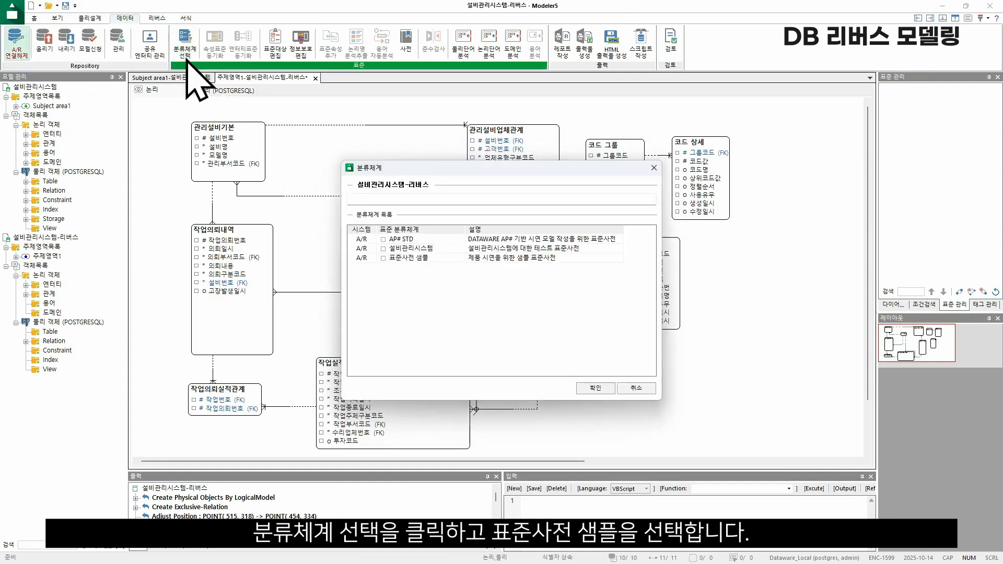
click(408, 258)
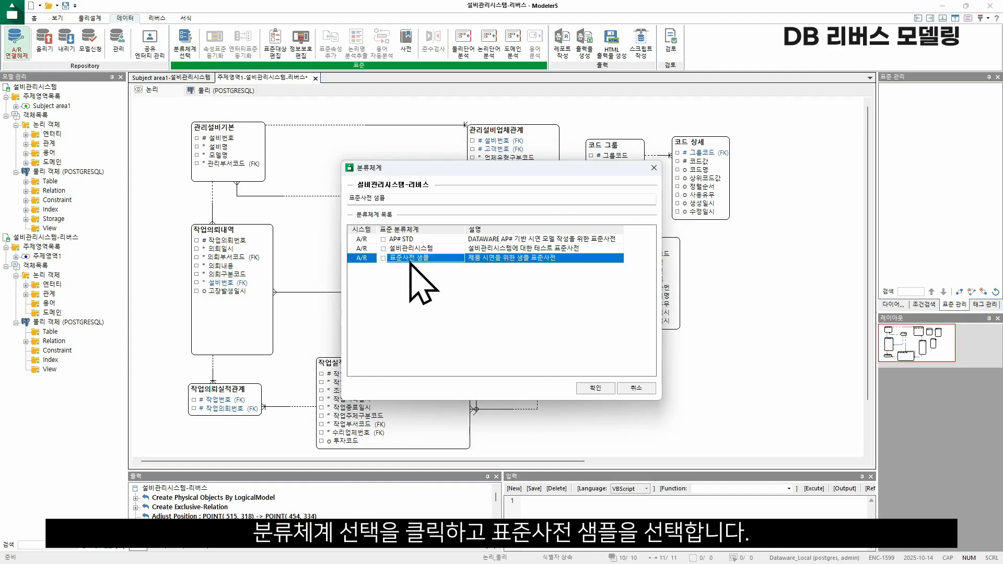
click(605, 393)
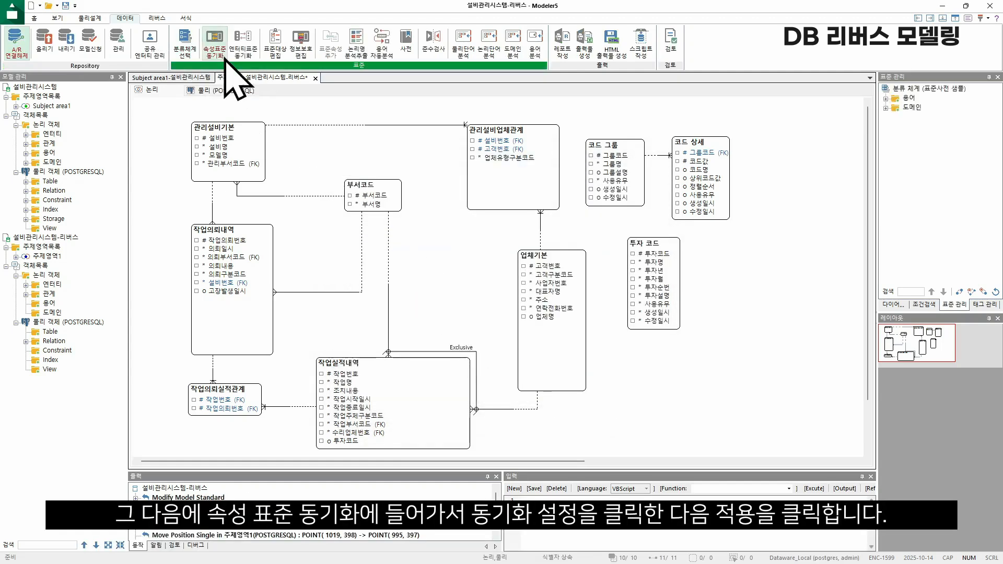
Synchronize all attributes of the 설비관리시스템-리버스 model with the standard terms and apply the synchronization
click(224, 52)
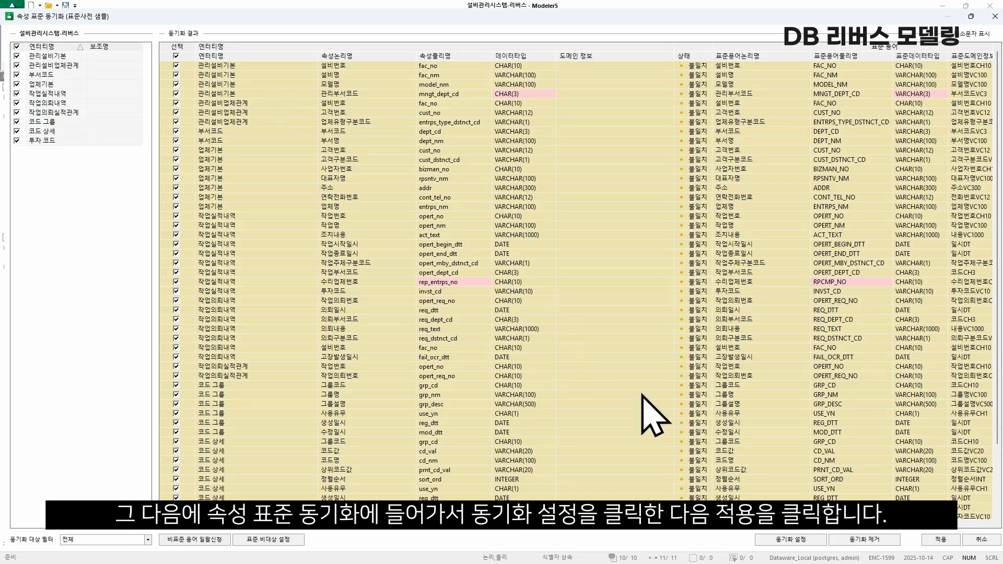
click(797, 538)
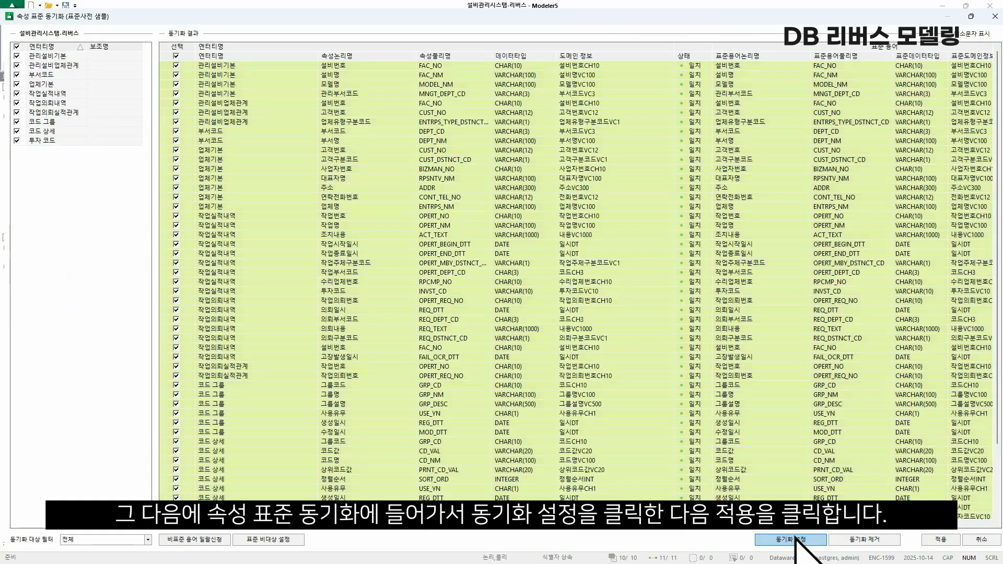
click(943, 540)
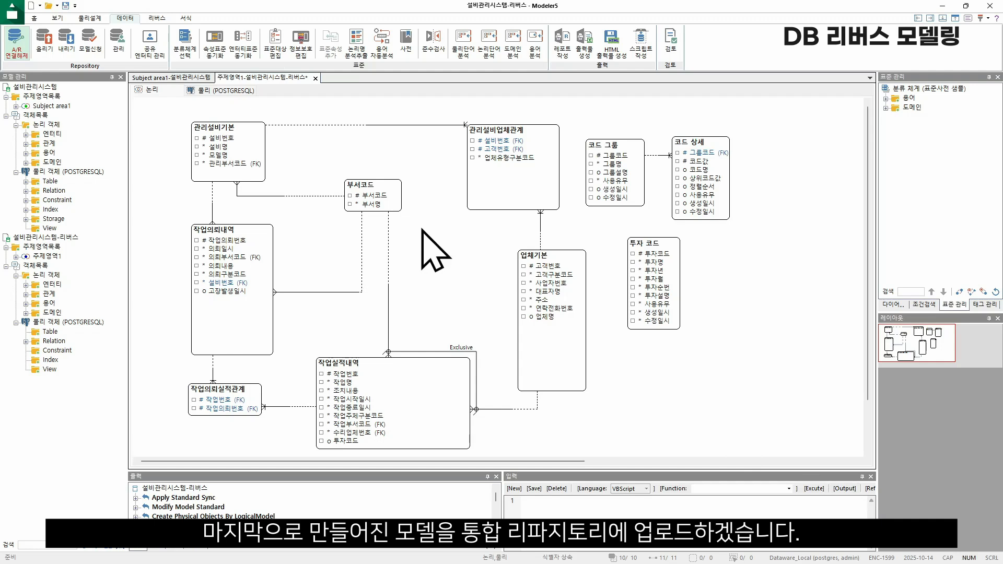
Add a new project named 설비관리시스템 to the A/R repository
click(117, 52)
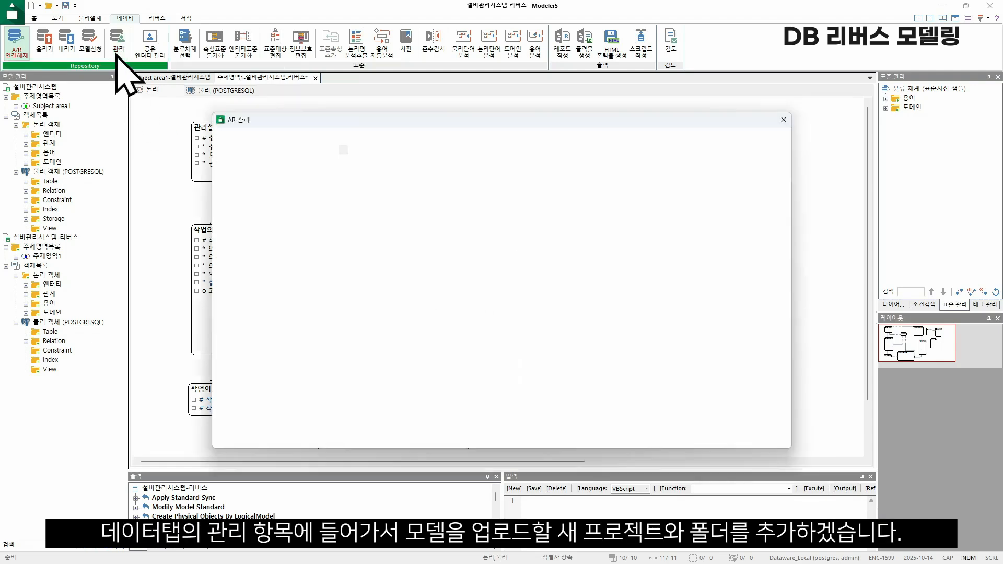
click(459, 150)
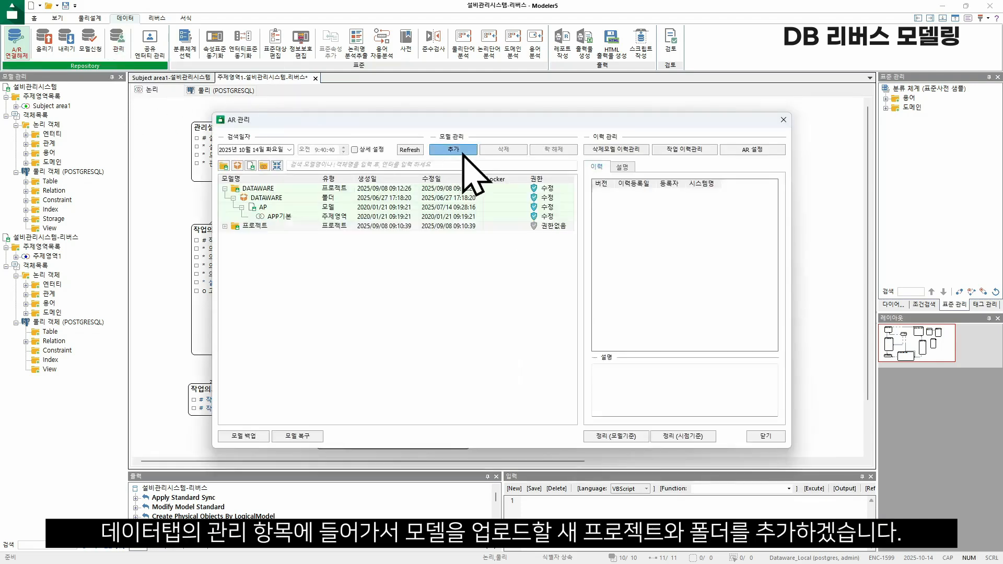
click(464, 220)
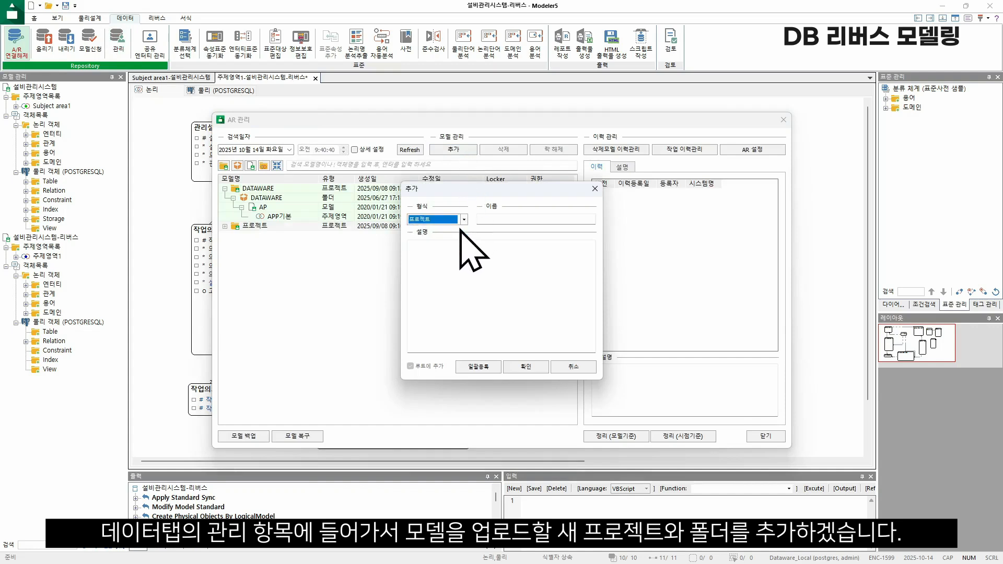
click(459, 227)
click(508, 219)
text(설비관리시스템)
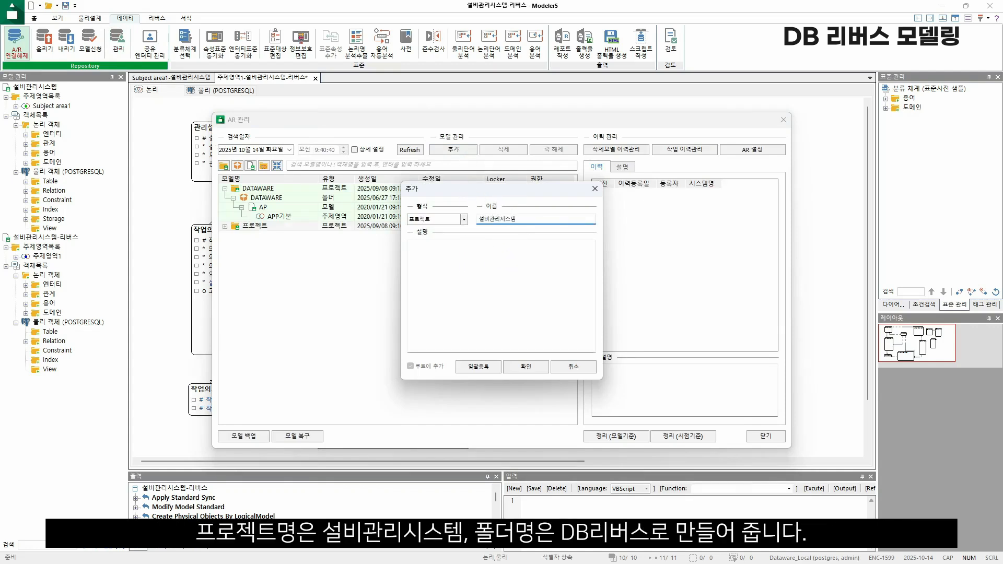
click(534, 370)
Add a folder named DB리버스 under the 설비관리시스템 project and close the repository management dialog
click(310, 229)
click(453, 150)
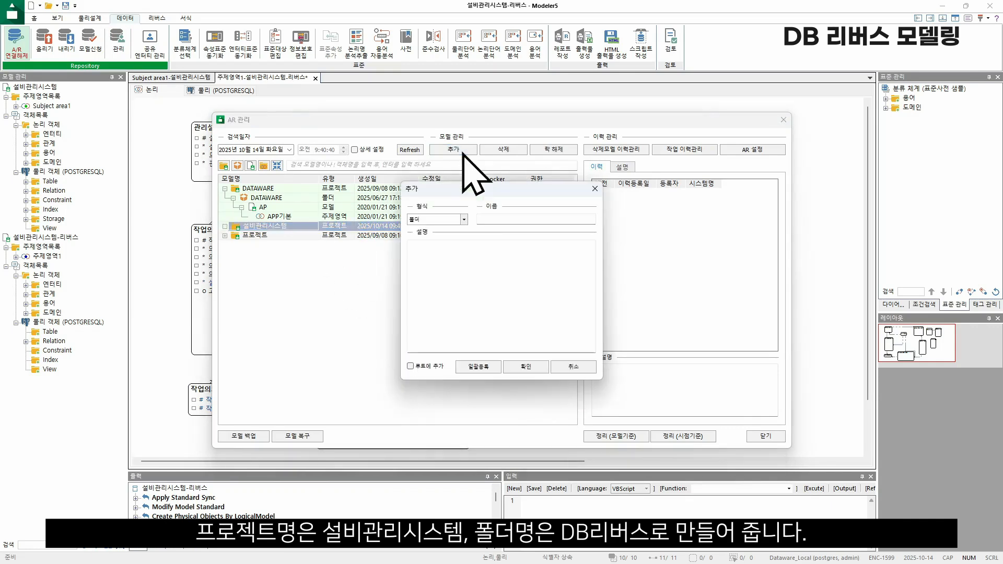
click(486, 218)
text(DB리버스)
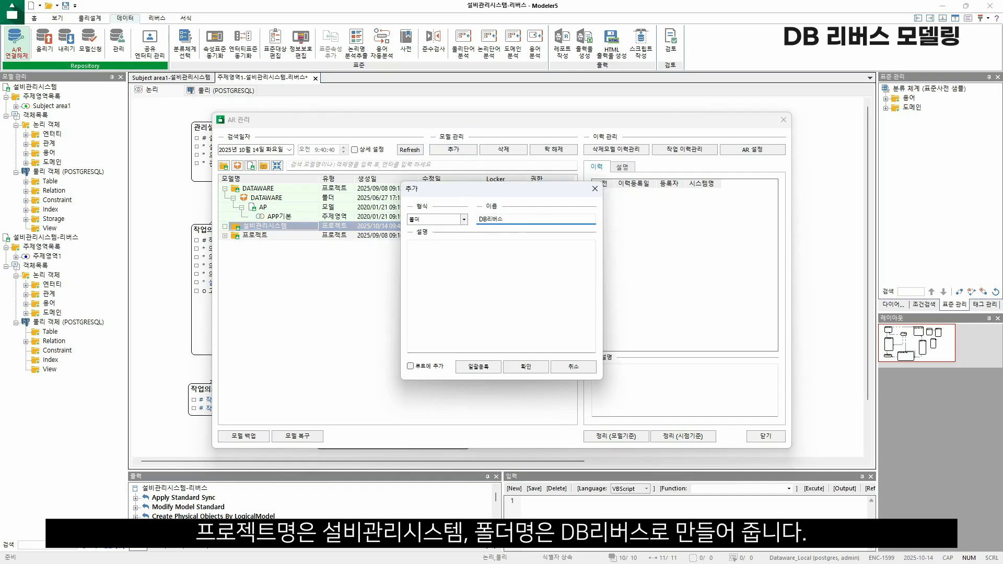
click(522, 367)
click(225, 226)
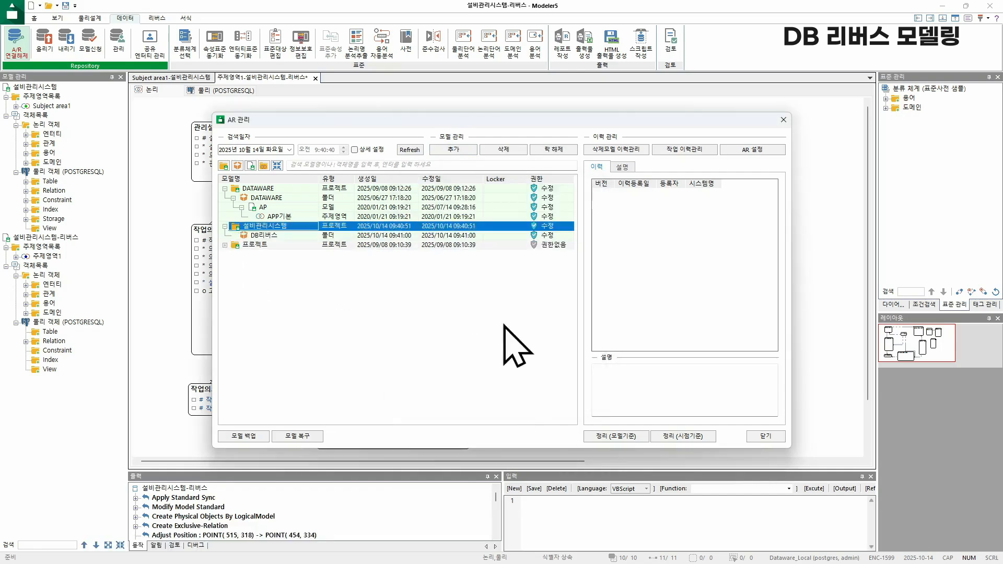
click(765, 435)
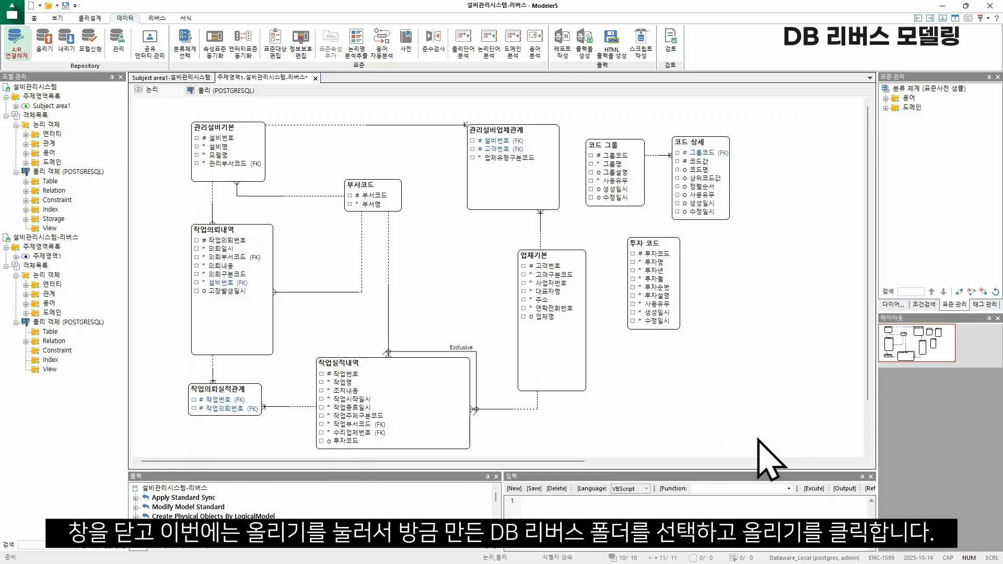
Upload the 설비관리시스템-리버스 model to the DB리버스 folder and check that folder's contents in repository management
click(46, 42)
click(390, 250)
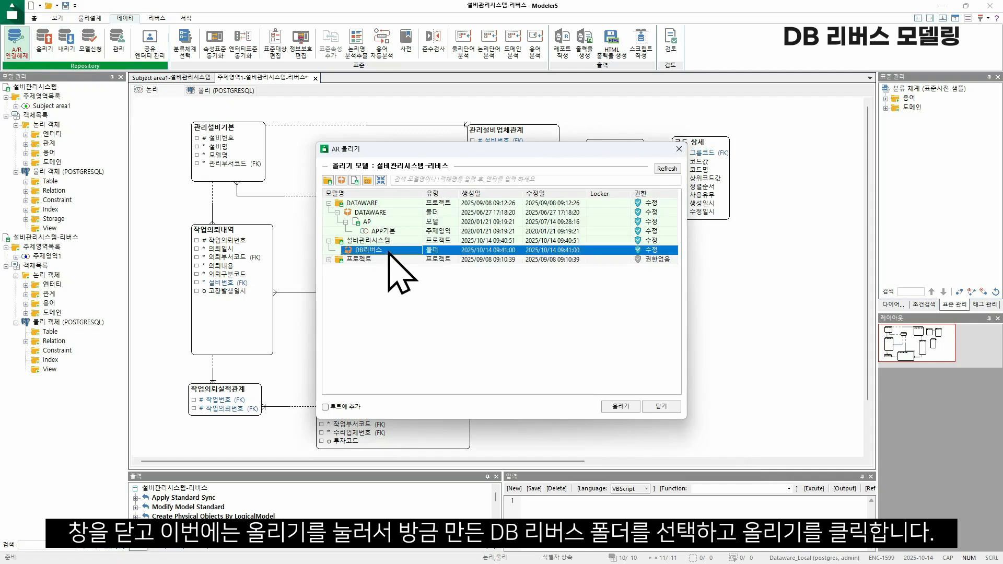
click(622, 407)
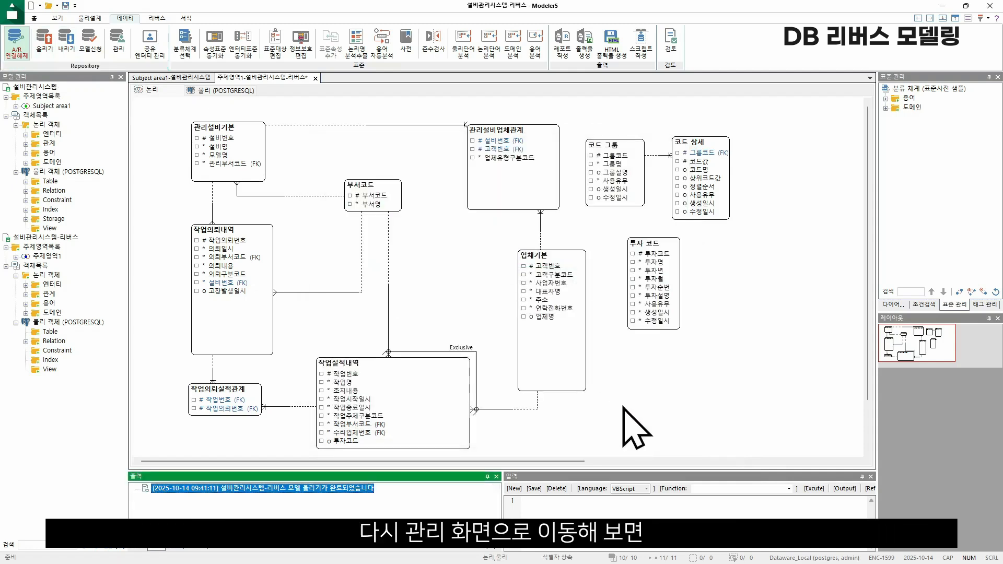
click(119, 44)
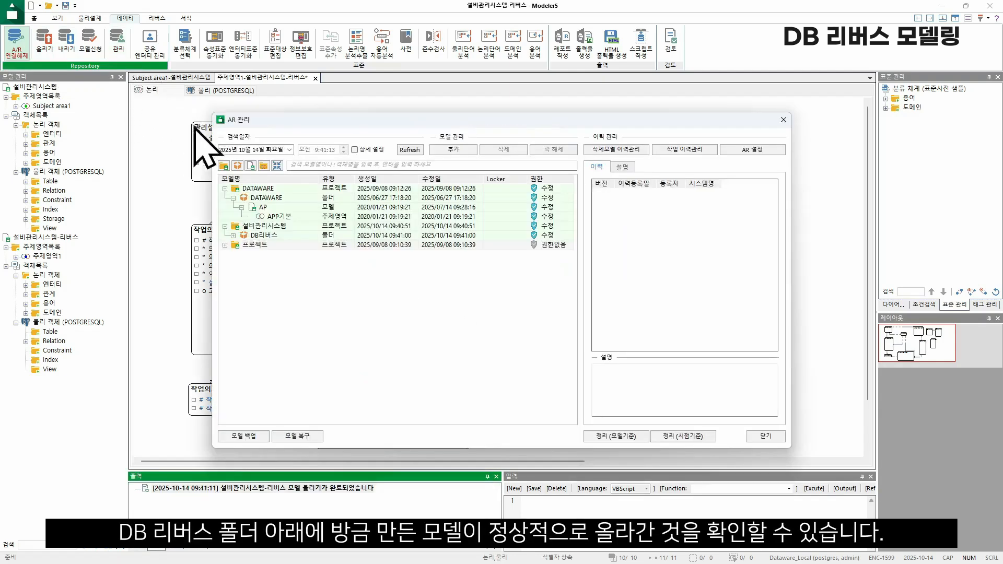
click(233, 235)
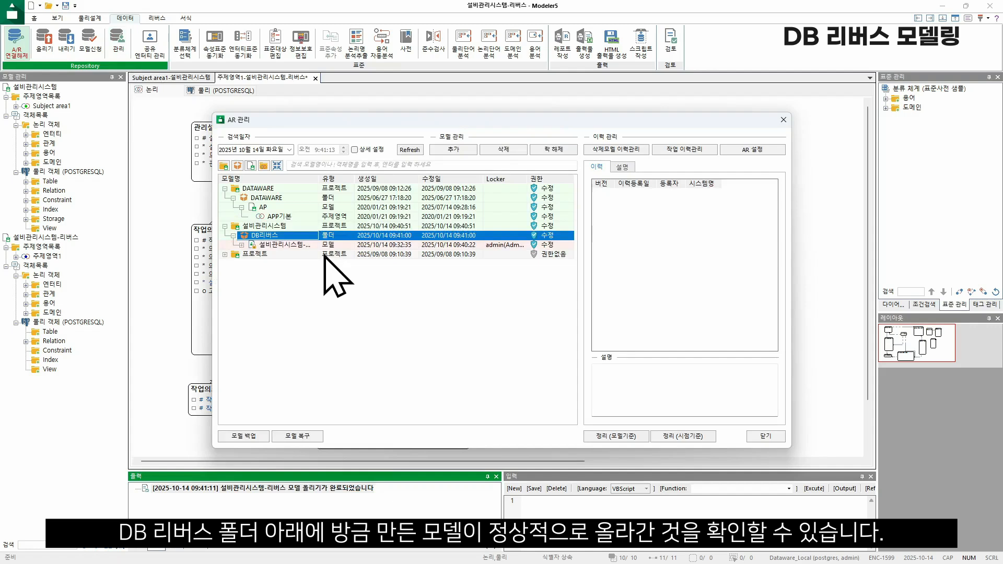
drag(320, 180, 341, 180)
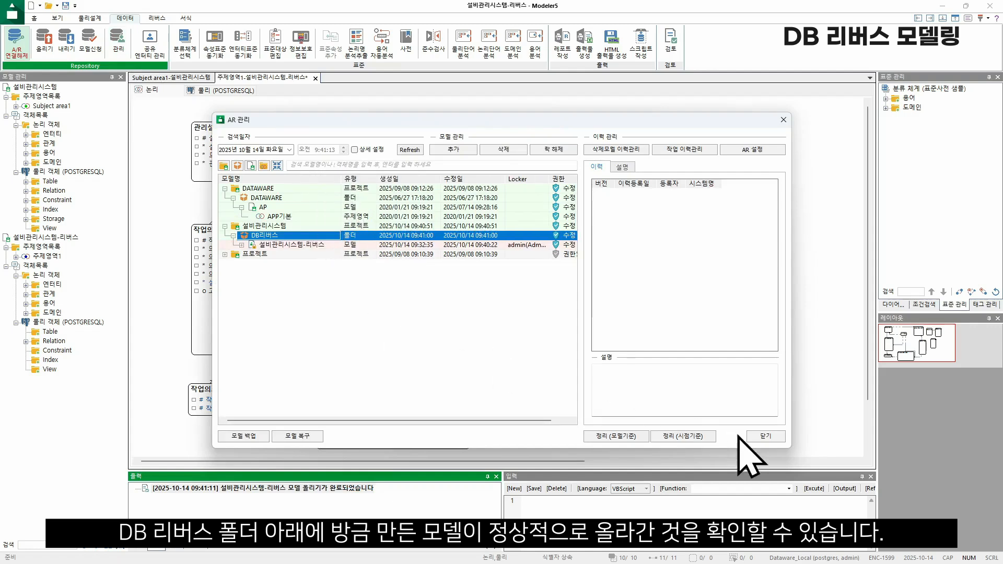
click(759, 436)
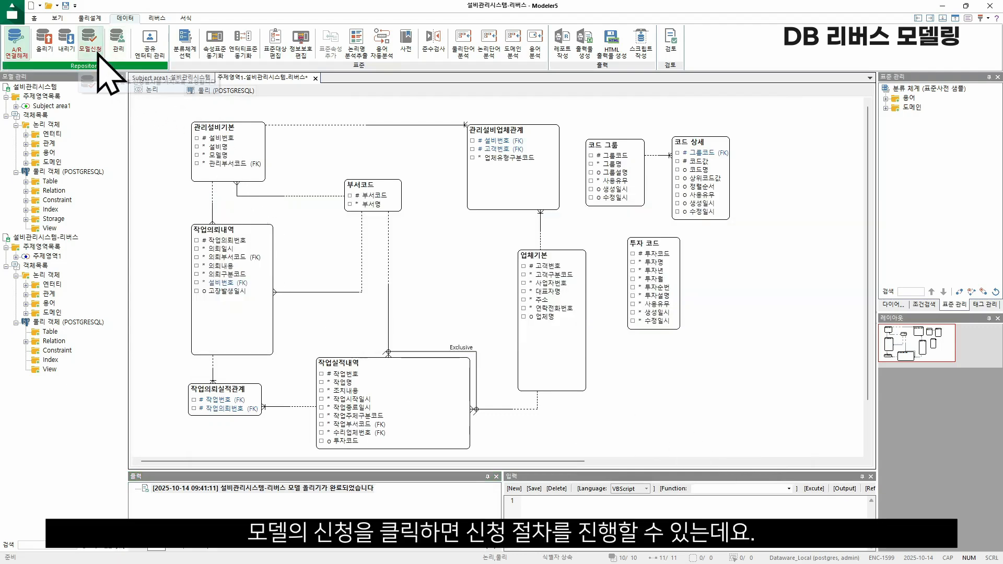
Release the AR lock for a model request, validate the 설비관리시스템-리버스 model against the modeling standards, and submit the request
click(98, 53)
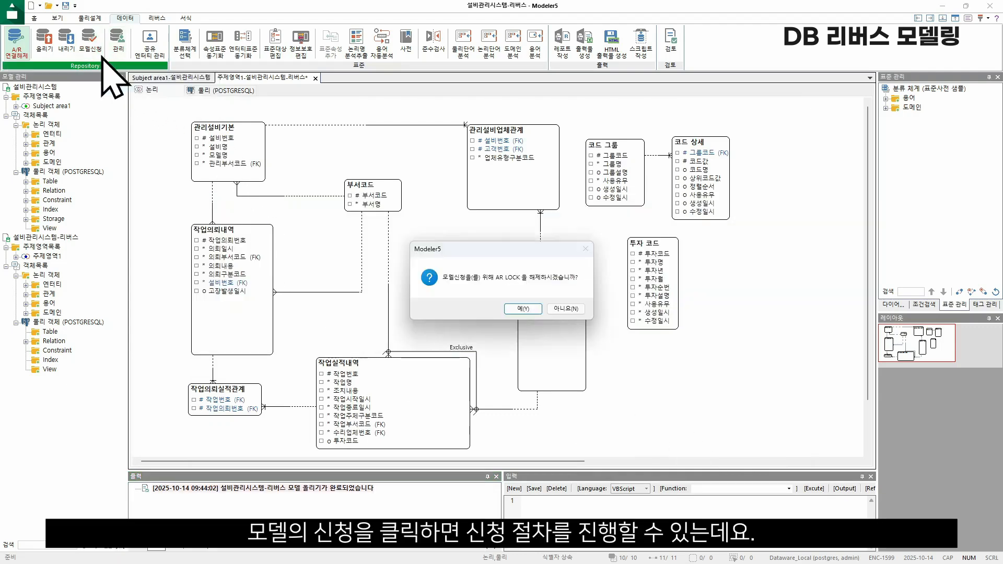
click(511, 310)
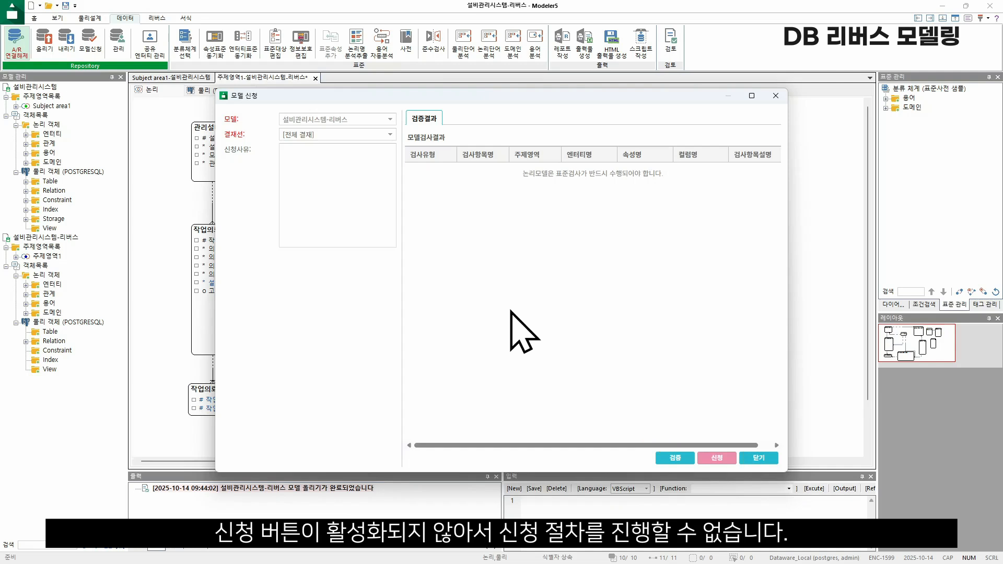
click(684, 461)
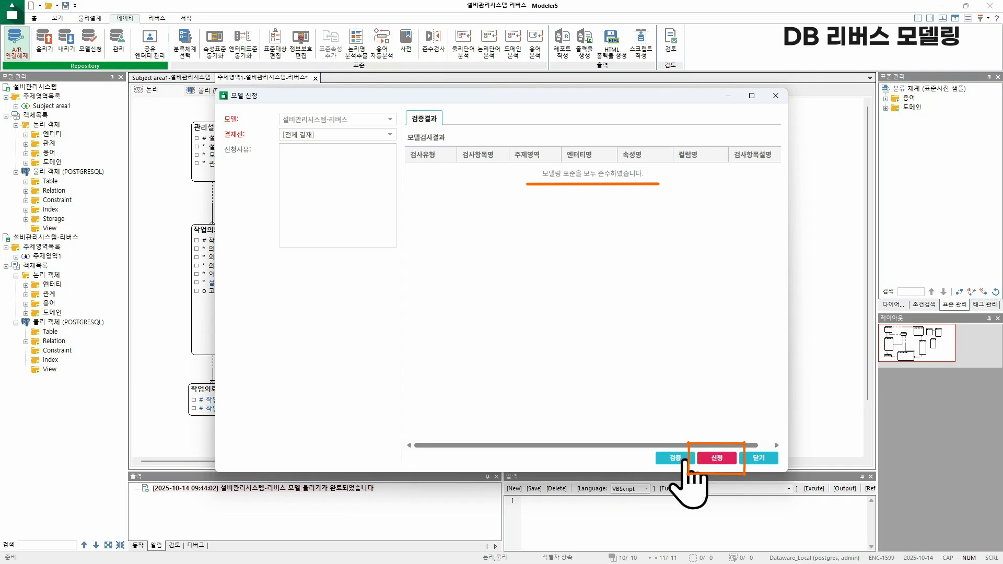
click(711, 459)
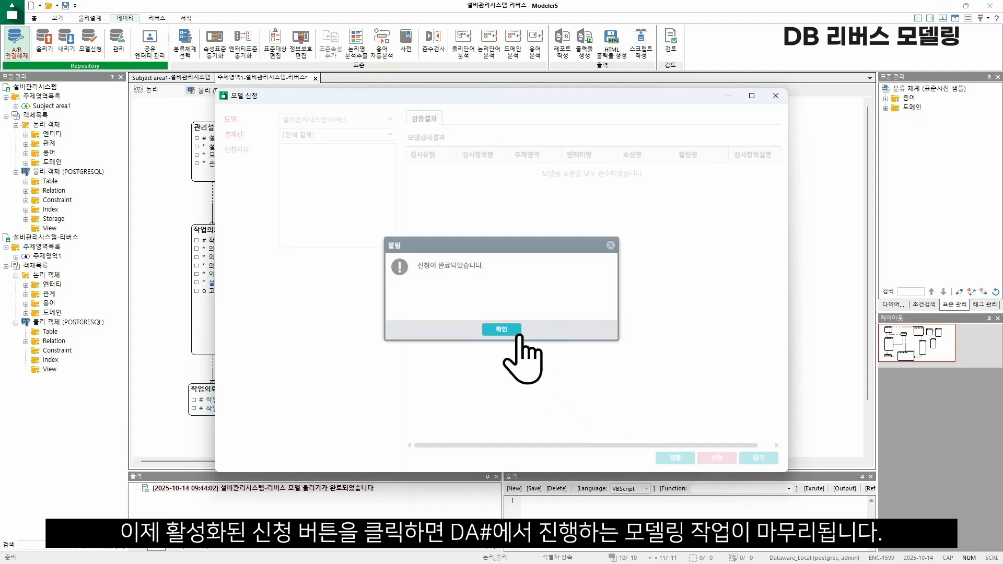
click(505, 331)
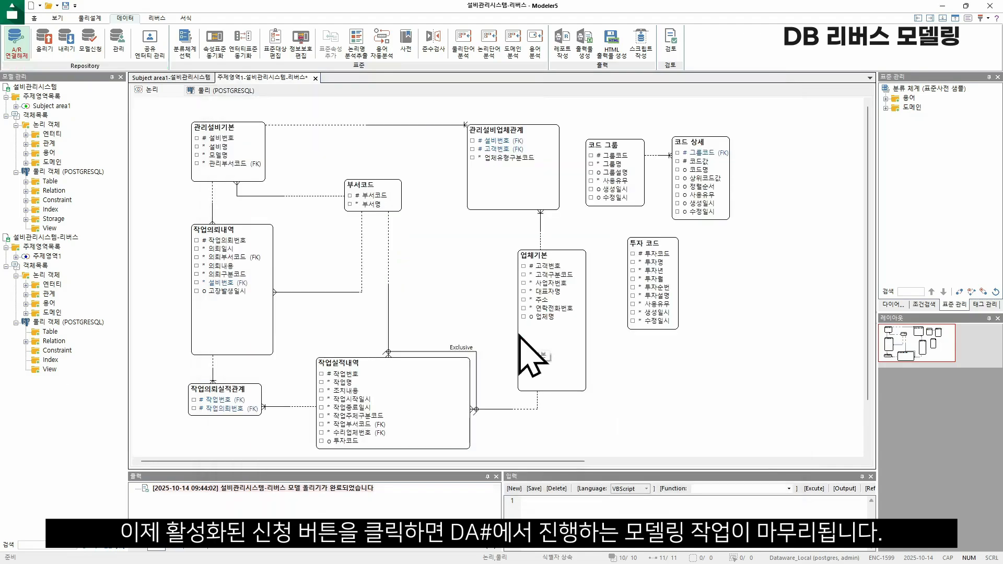